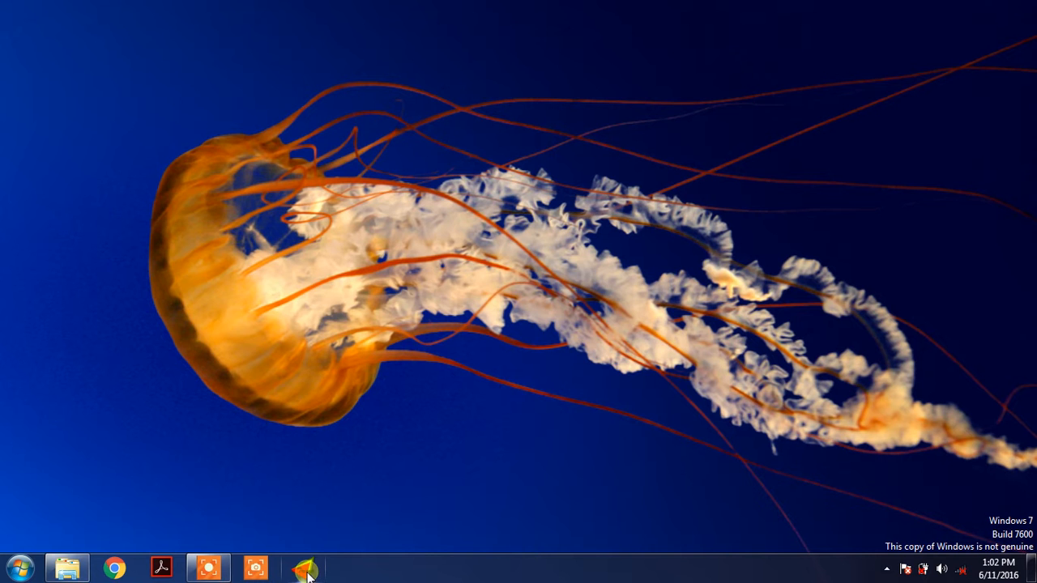
Start Trisys POS and log in with the cashier's user ID and password.
click(307, 571)
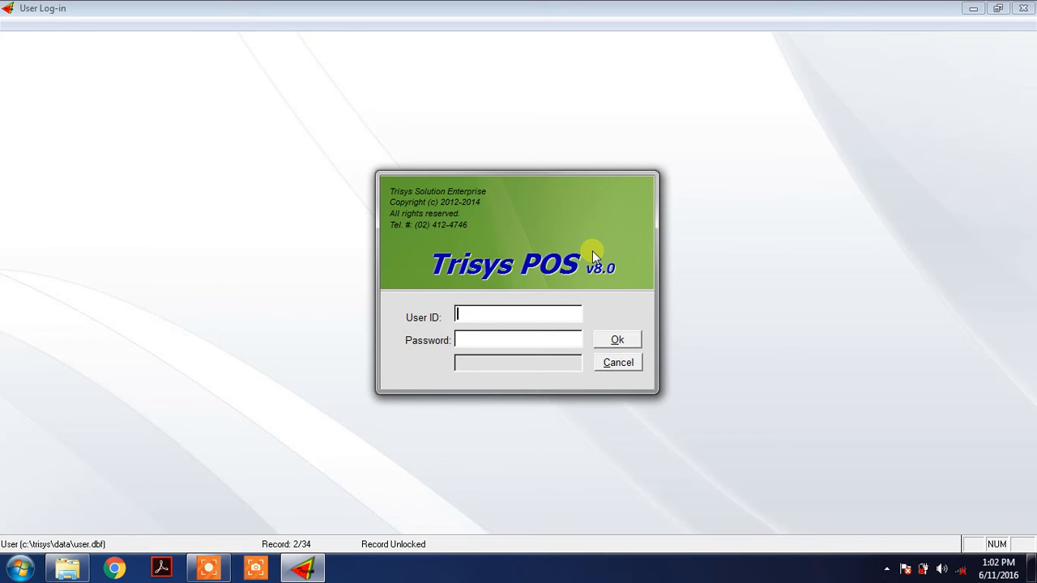
text(888)
key(Return)
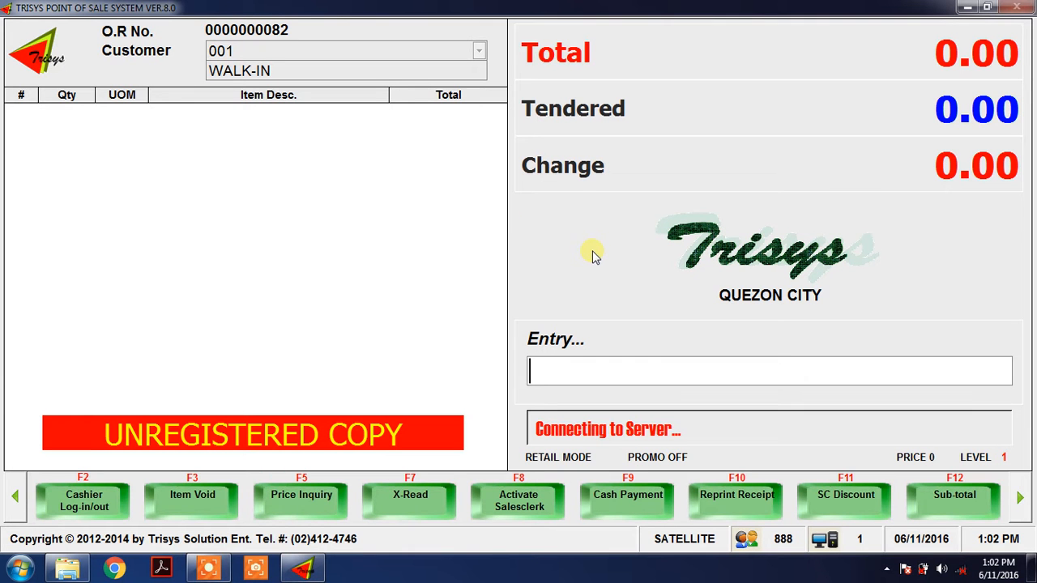
Restore the maximized POS window, widen it to cover most of the desktop and move it up to the desktop's upper edge.
click(986, 8)
drag(805, 523, 975, 547)
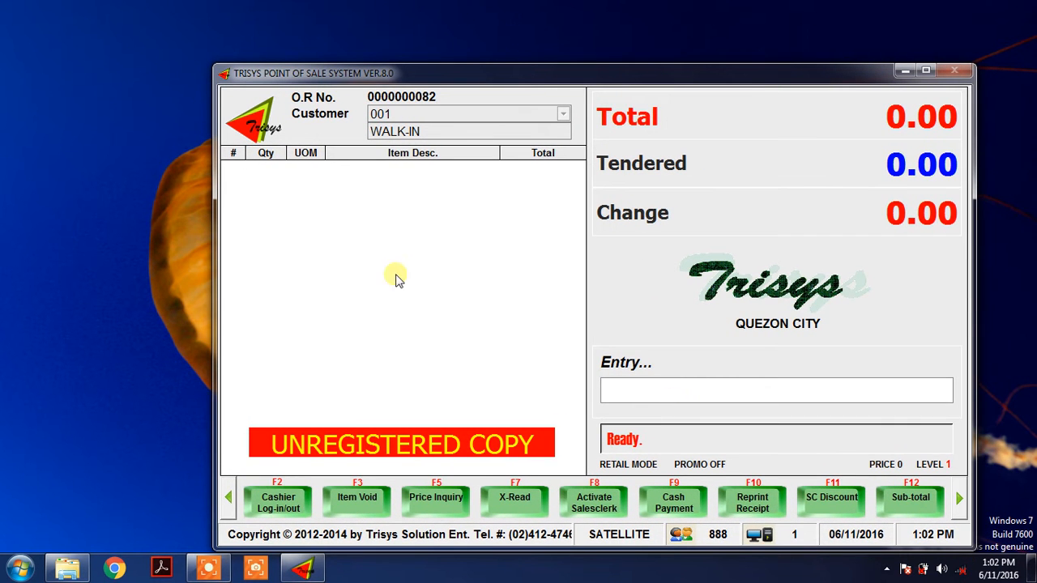
drag(215, 77, 45, 42)
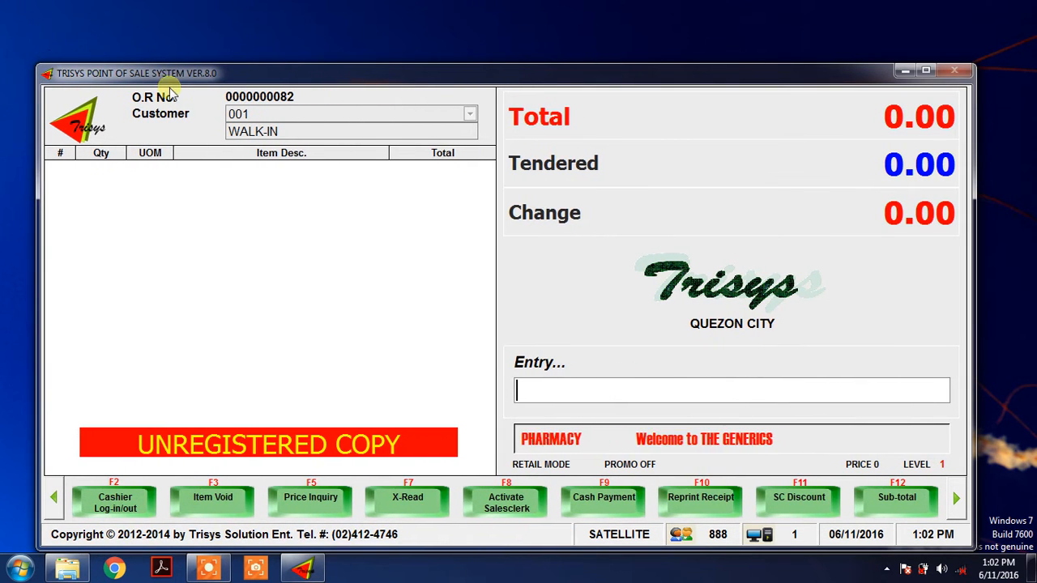
drag(296, 65, 292, 6)
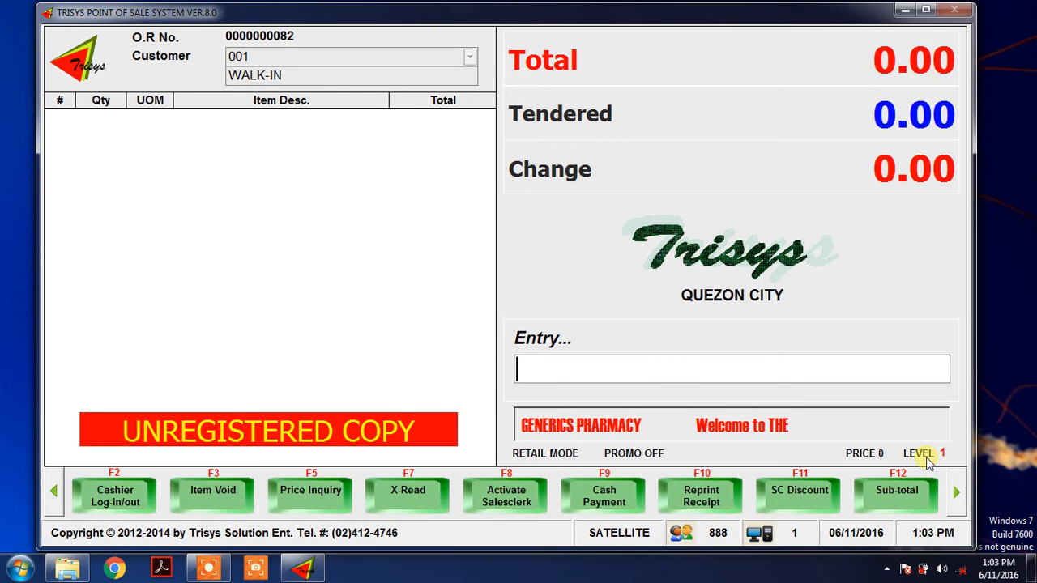
Look through the function commands on levels 1, 2 and 3 and return to level 1.
click(956, 492)
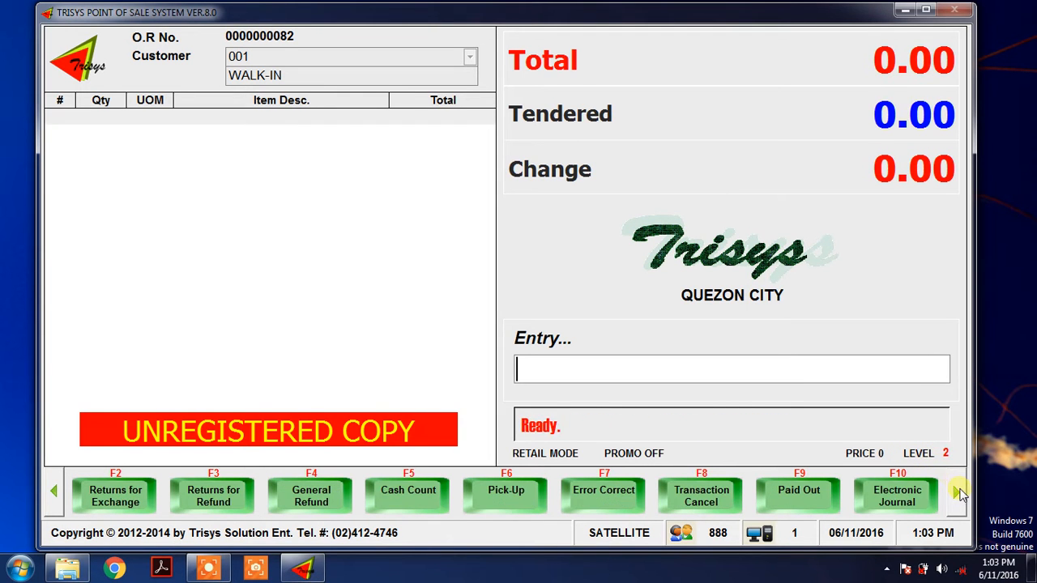
click(959, 493)
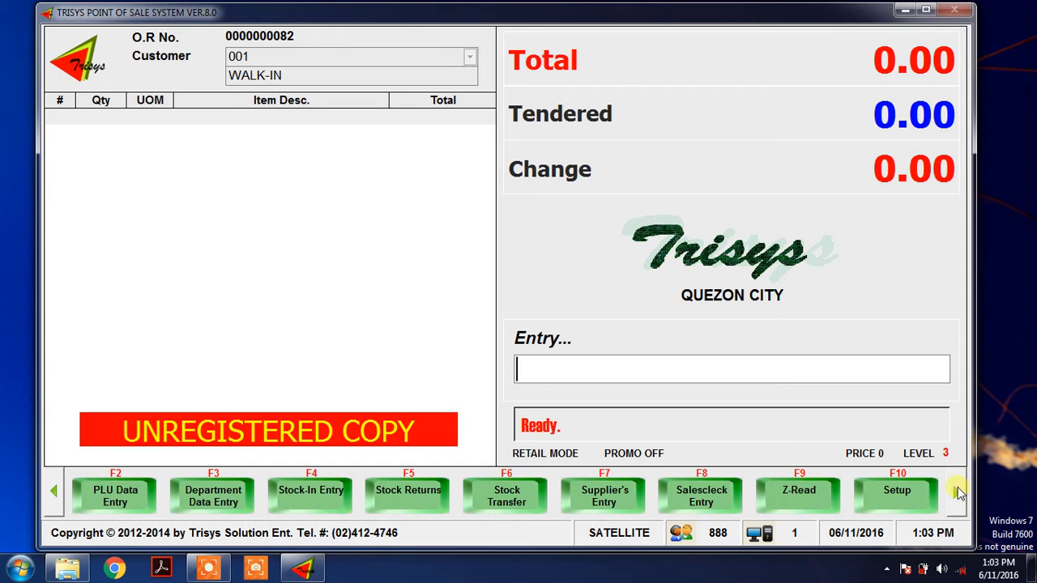
click(958, 493)
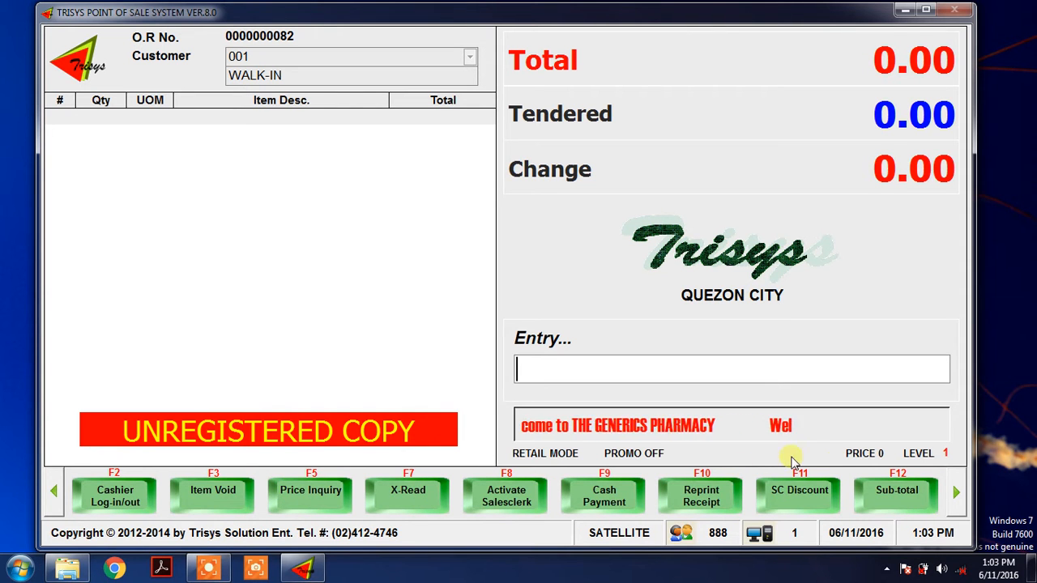
click(956, 491)
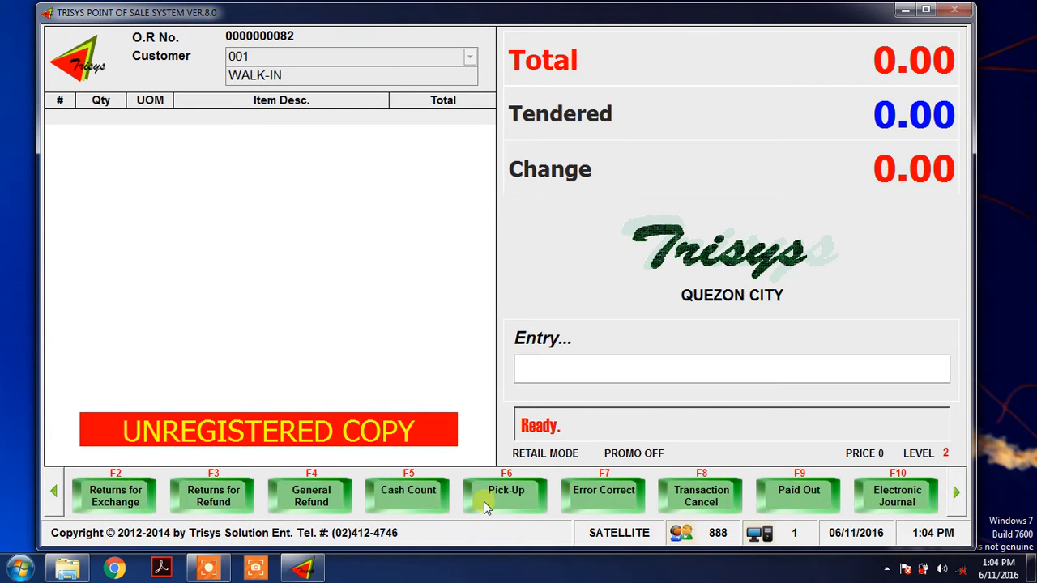
click(956, 499)
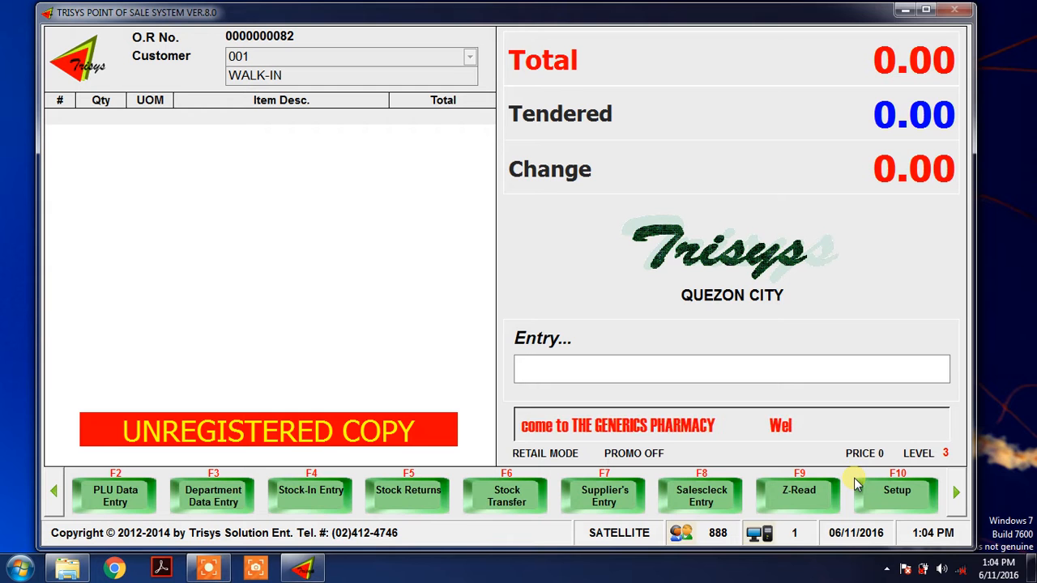
click(956, 492)
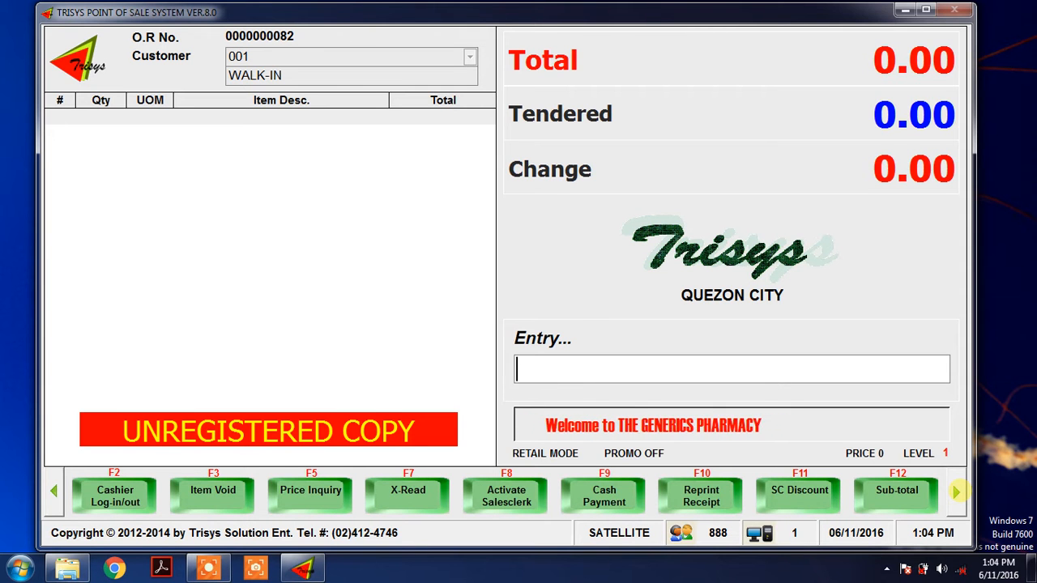
Browse the Price Inquiry item list and add one ALASKA POWDER MILK 1.8KG to the sale.
key(F5)
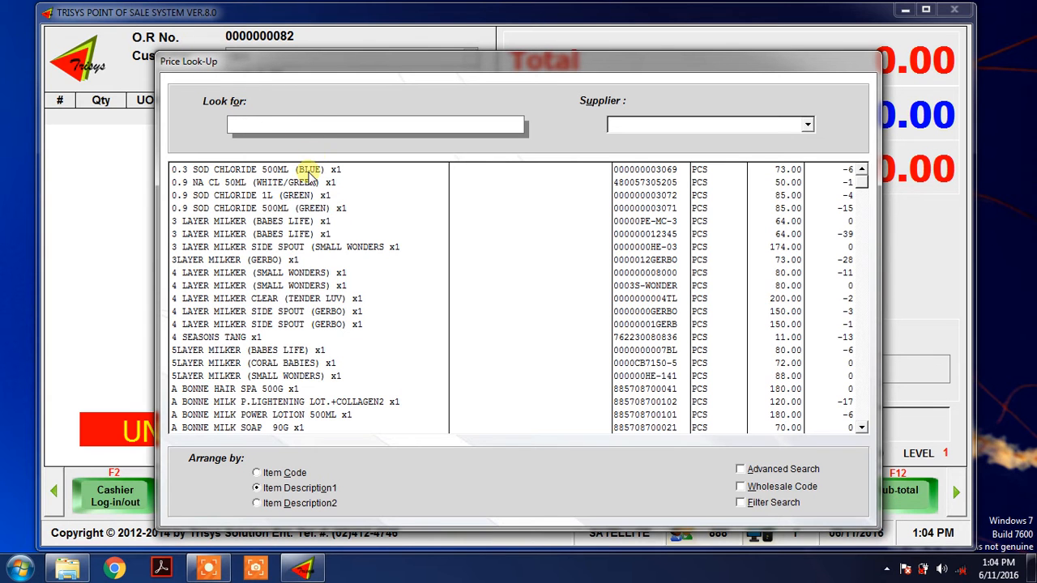
click(312, 209)
key(Down)
key(Down)
key(Down)
key(Down)
key(Down)
key(Down)
key(Down)
key(Down)
key(Down)
key(Down)
key(Down)
key(Down)
key(Down)
key(Down)
key(Down)
key(Down)
key(Down)
key(Down)
key(Down)
key(Down)
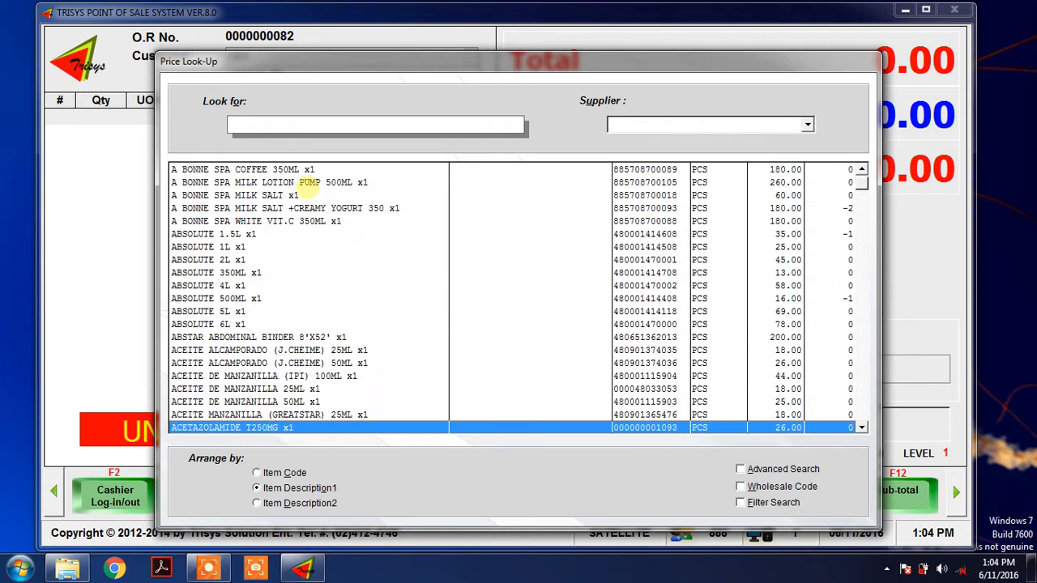
key(Down)
key(Down)
key(Down)
key(Down)
key(Down)
key(Down)
key(Down)
key(Down)
key(Down)
key(Down)
key(Down)
key(Down)
key(Down)
key(Down)
key(Down)
key(Down)
key(Down)
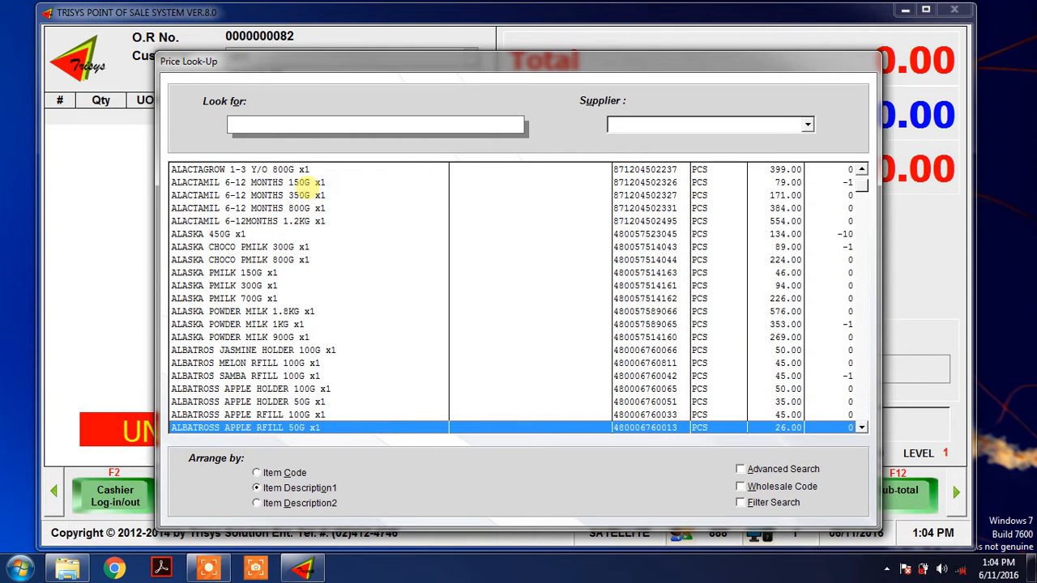
key(Up)
key(Up)
key(Up)
key(Up)
key(Up)
key(Up)
key(Up)
key(Up)
key(Up)
key(Up)
key(Up)
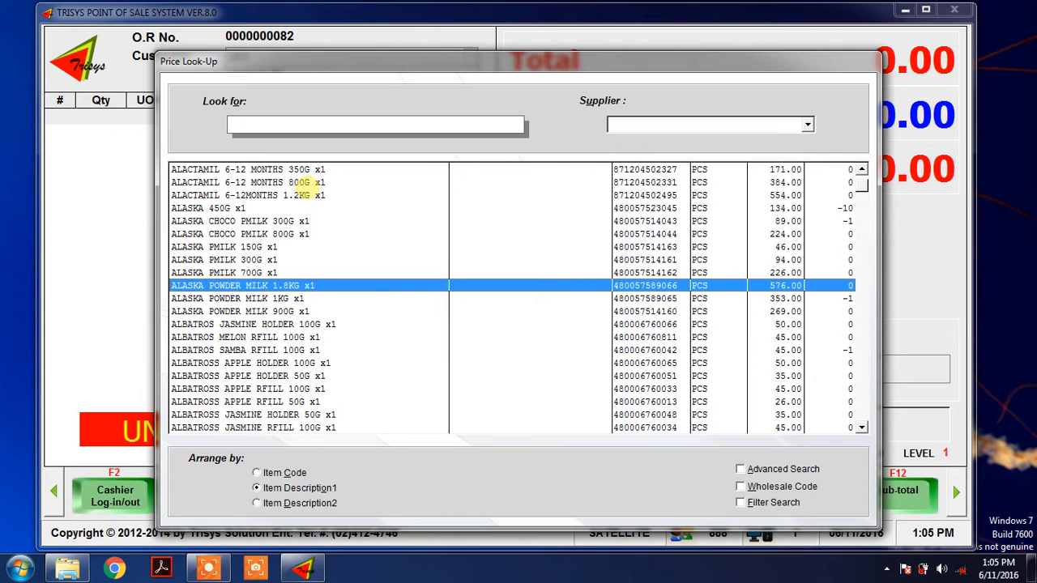
key(Return)
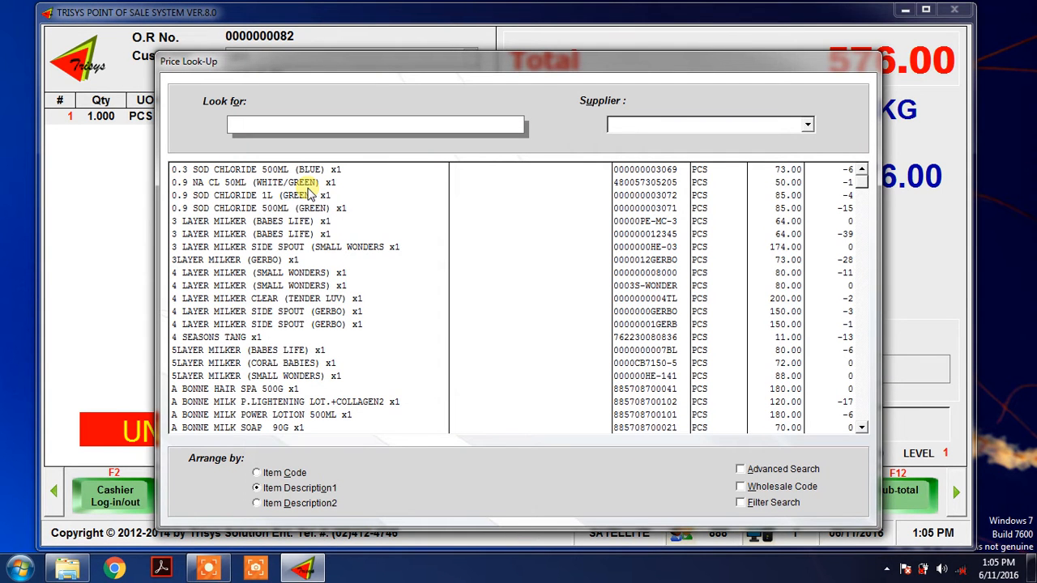
Look up items starting with COC and add one COCA COLA ZERO to the sale.
text(COC)
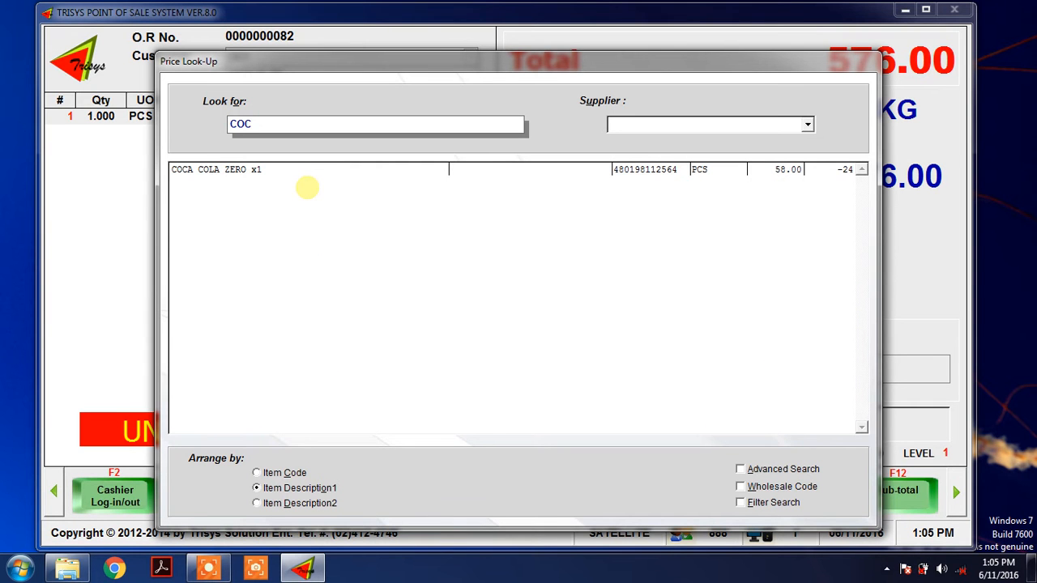
key(Down)
key(Return)
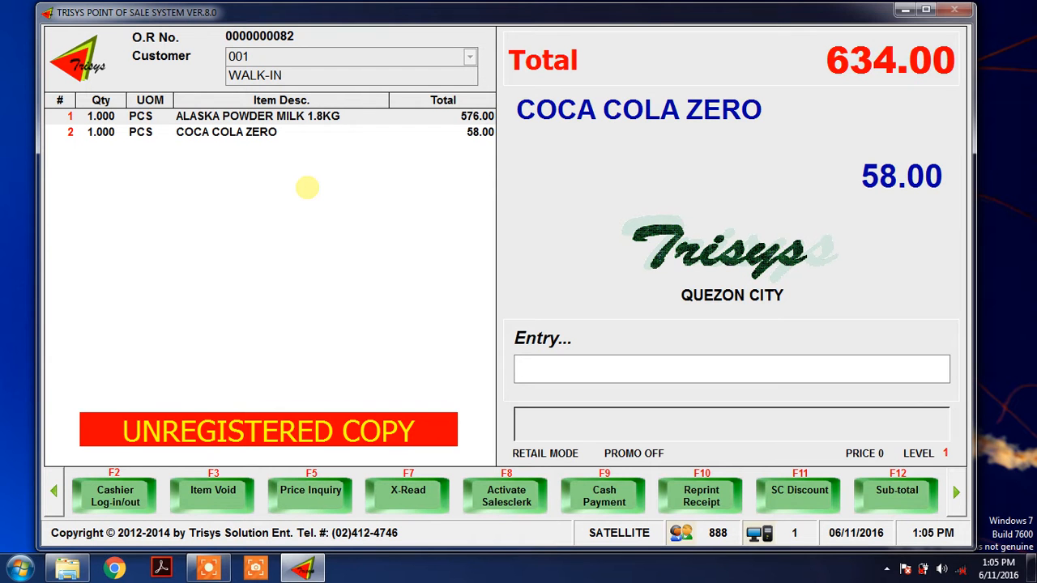
Add three more COCA COLA ZERO to the sale with the quantity entry 3*, looking the item up by COC.
text(3)
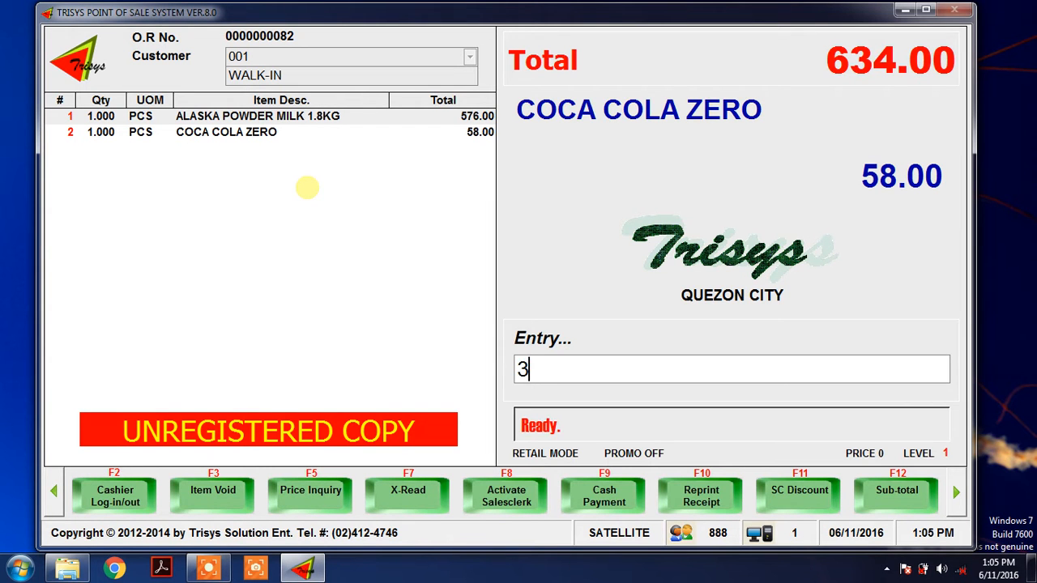
text(*coc)
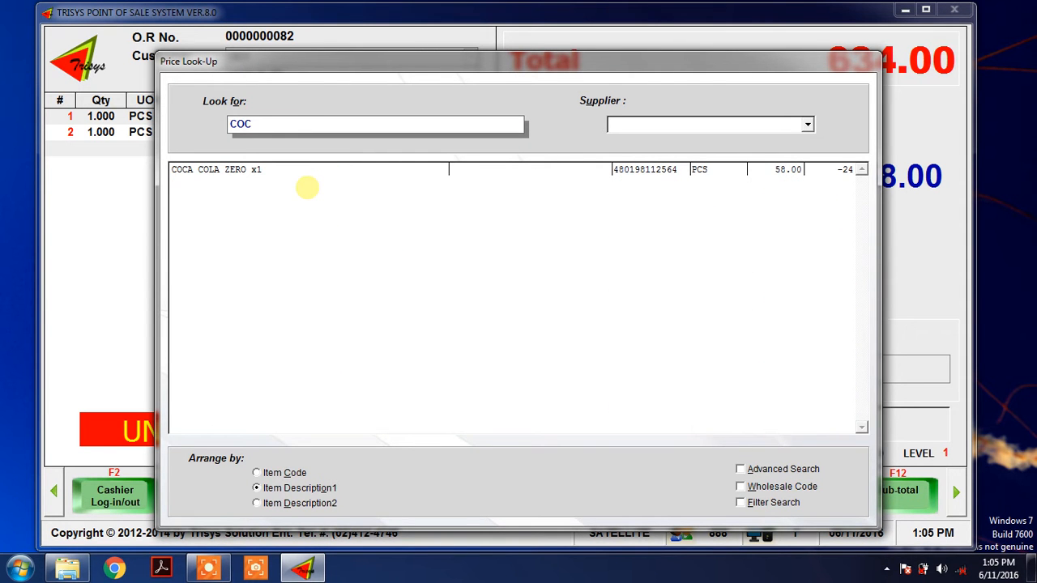
key(Down)
key(Return)
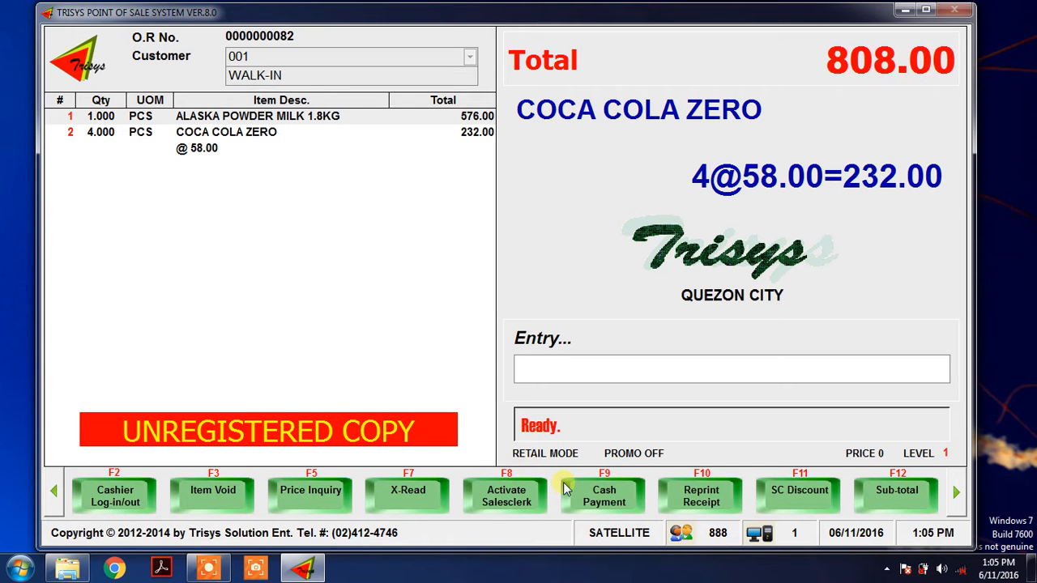
Settle the sale as a cash payment with 1000 tendered and proceed to a new transaction.
click(623, 495)
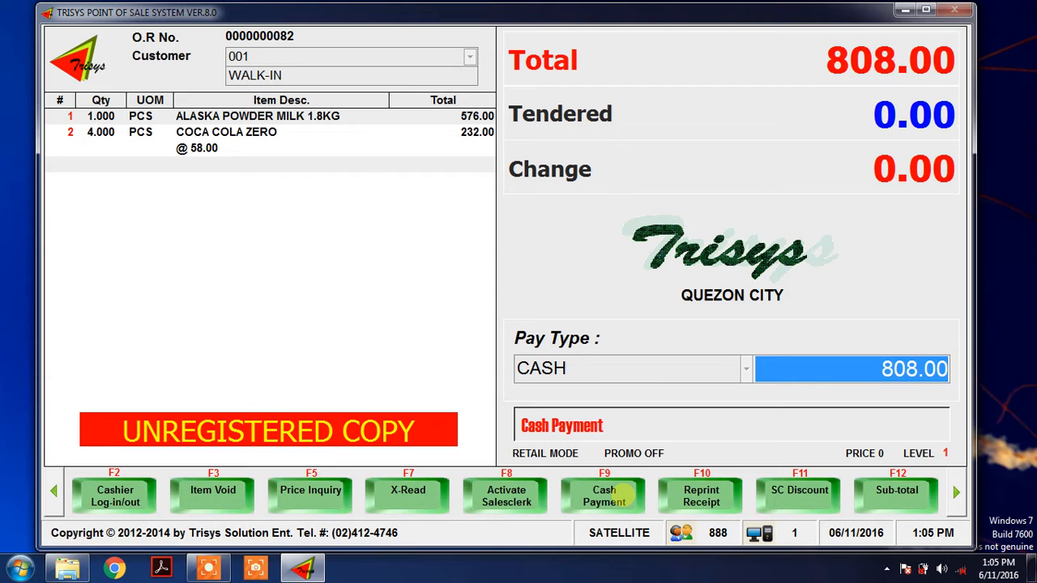
text(14)
key(BackSpace)
text(000.)
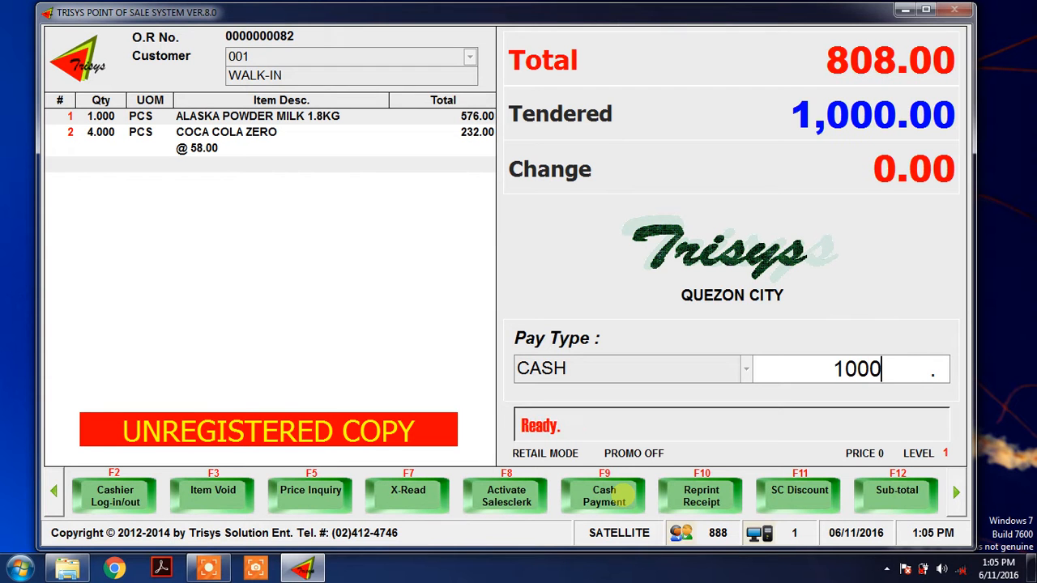
key(Return)
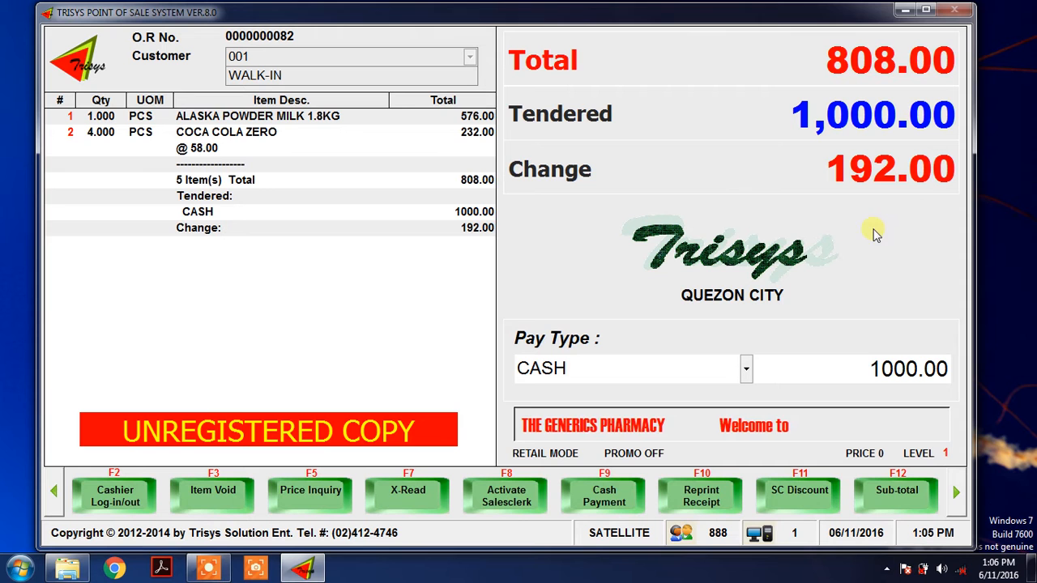
key(Return)
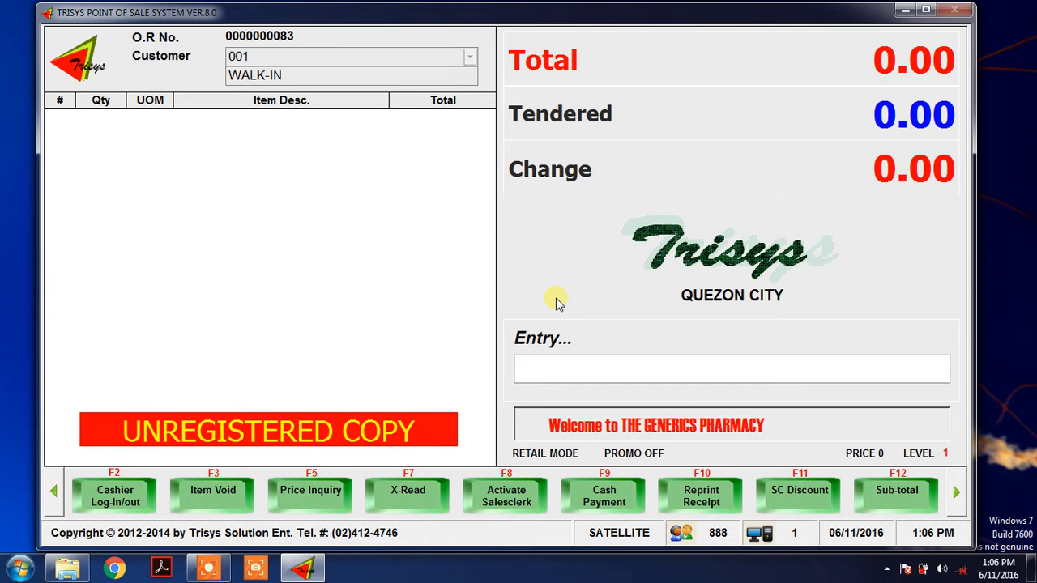
Look up items starting with O and add one OFF KIDS LOTION 25ML to the new sale.
key(F5)
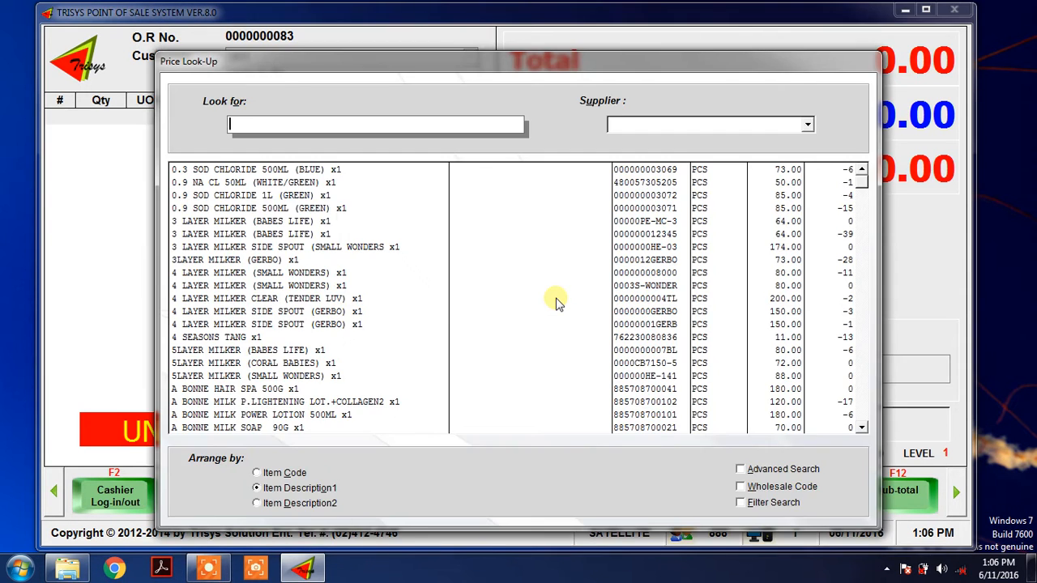
text(0)
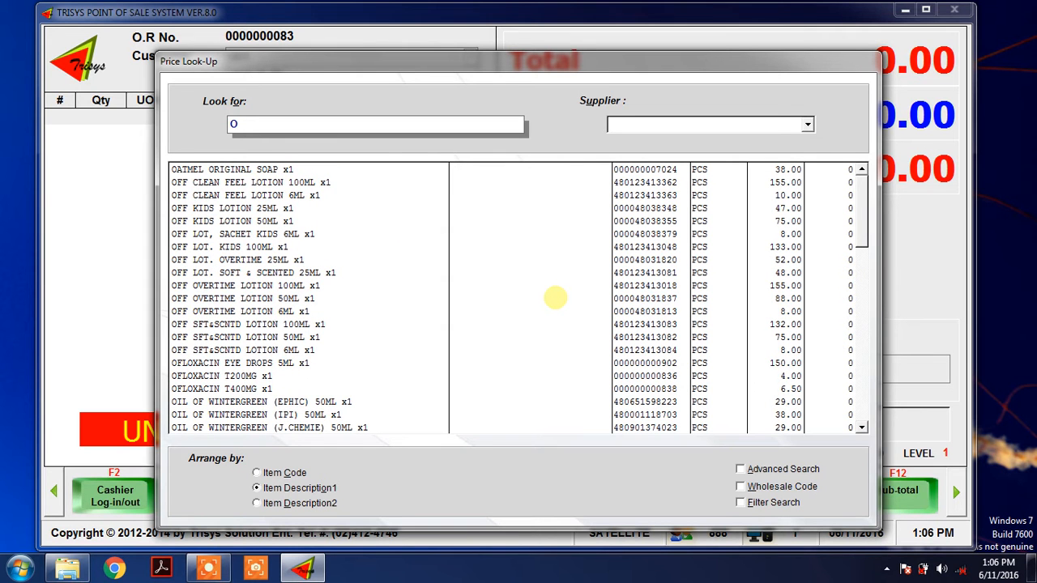
key(Left)
key(Down)
key(Down)
key(Down)
key(Down)
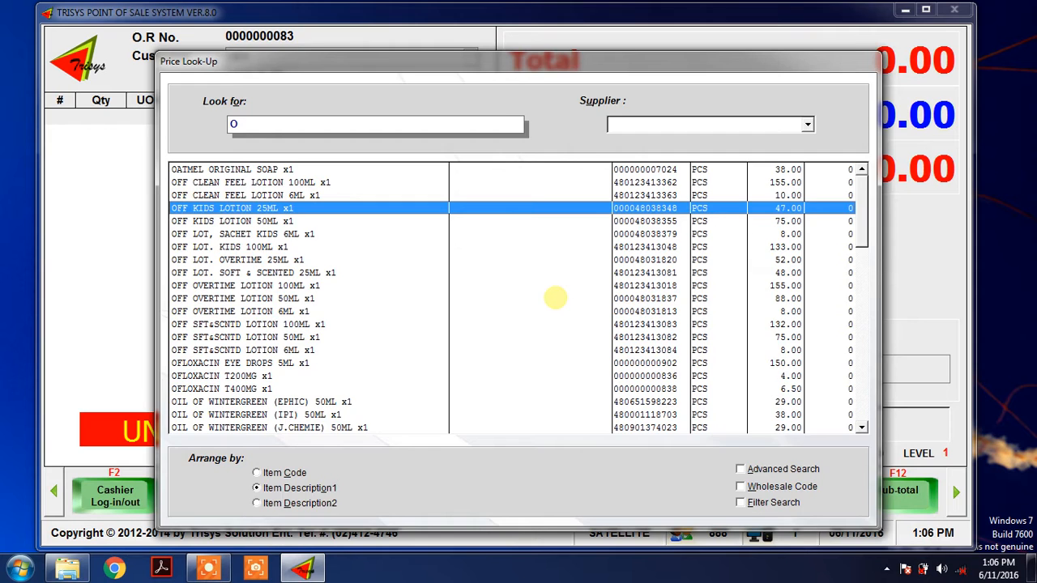
key(Return)
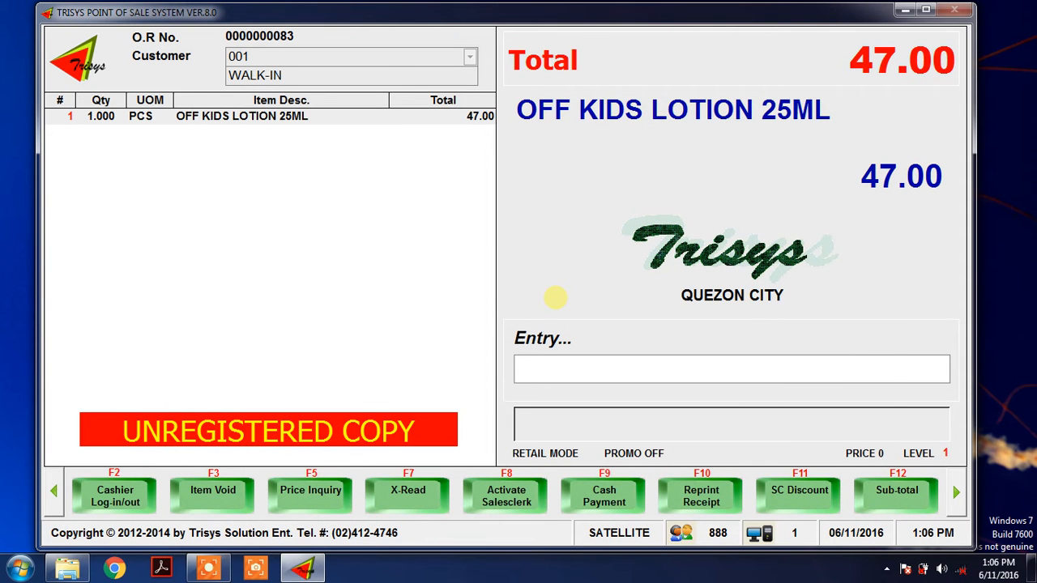
Look up items starting with ABSO and add one ABSOLUTE 1.5L to the sale.
key(F5)
text(ABSOU)
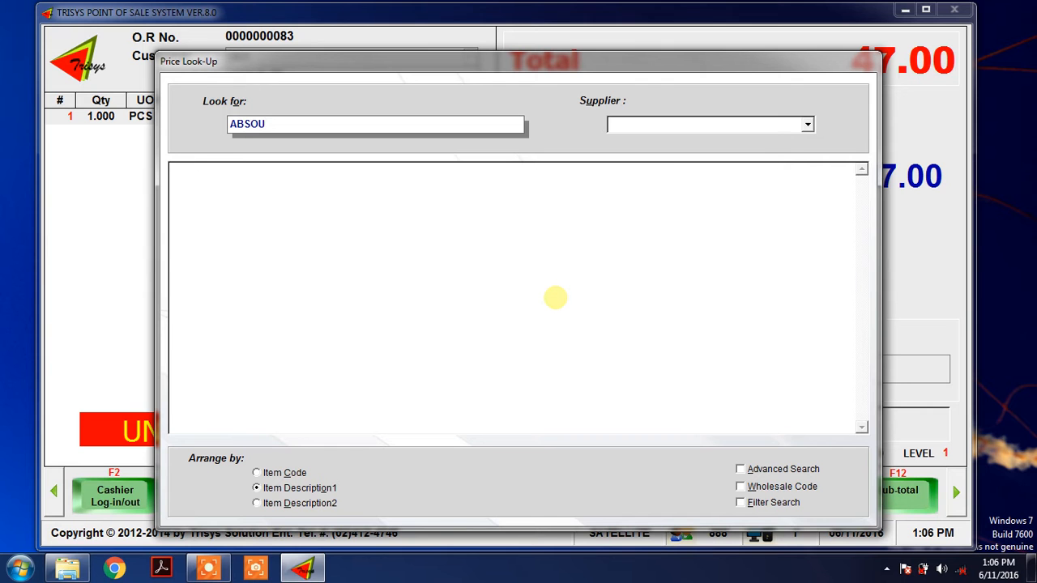
key(BackSpace)
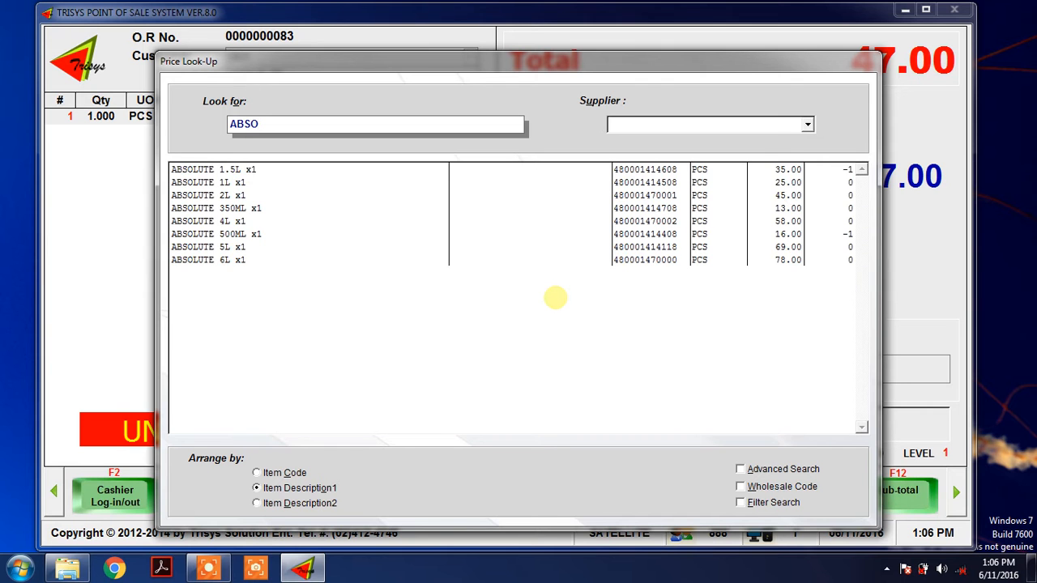
key(Down)
key(Return)
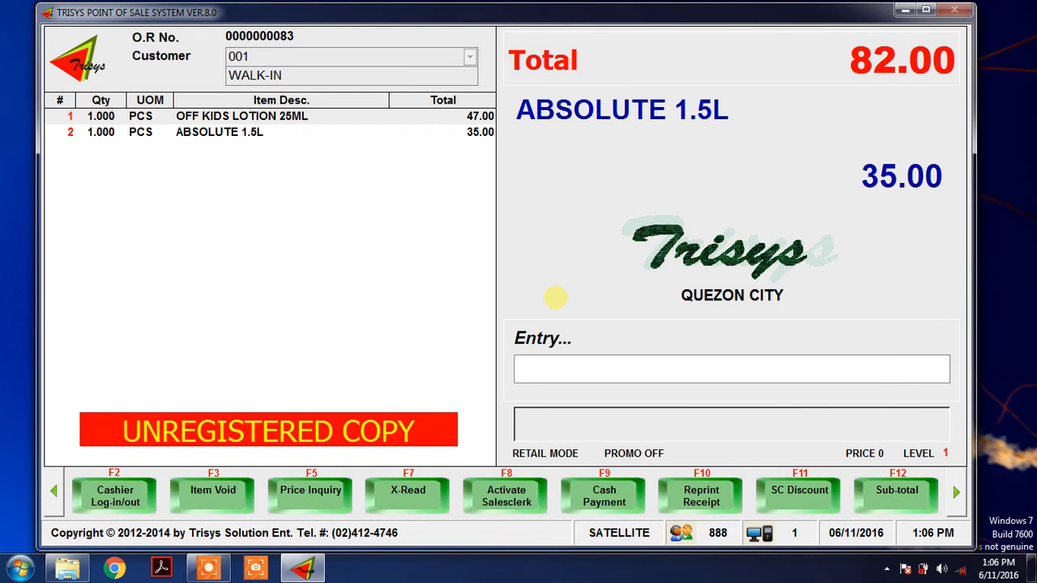
Add one COCA COLA ZERO as the third item of the current sale, looking it up by COC.
key(F5)
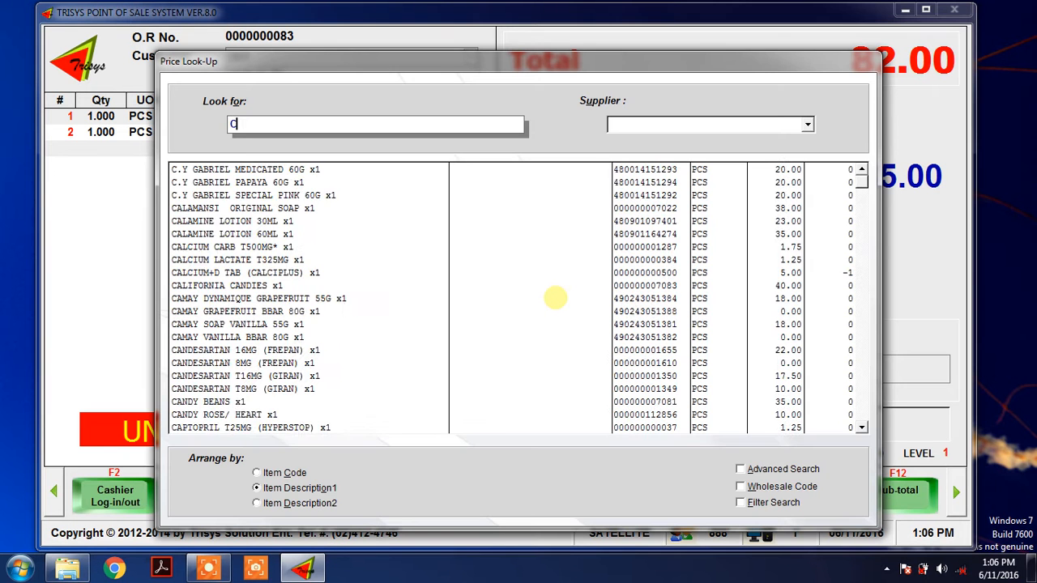
text(COC)
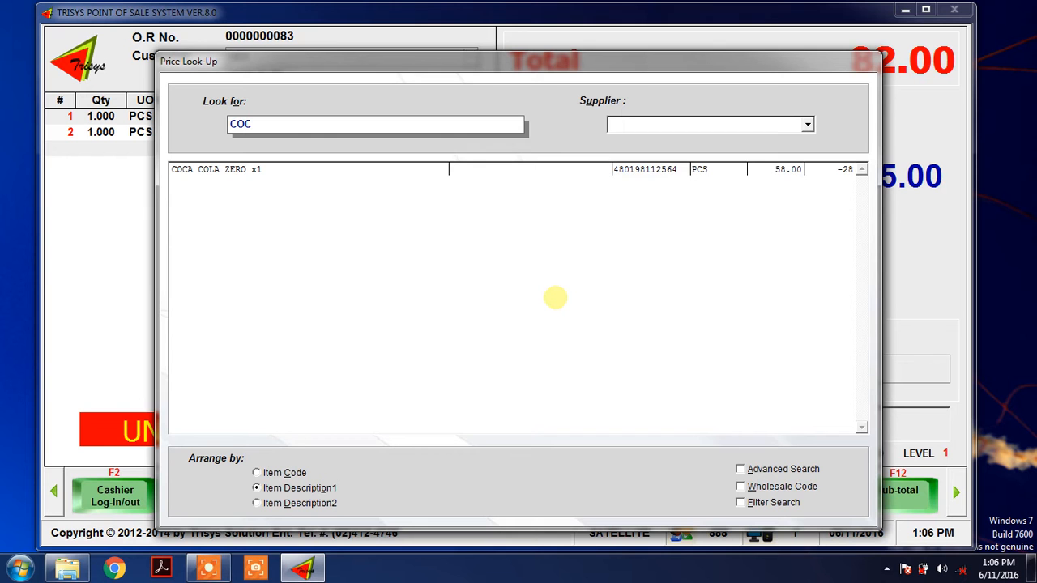
key(Down)
key(Return)
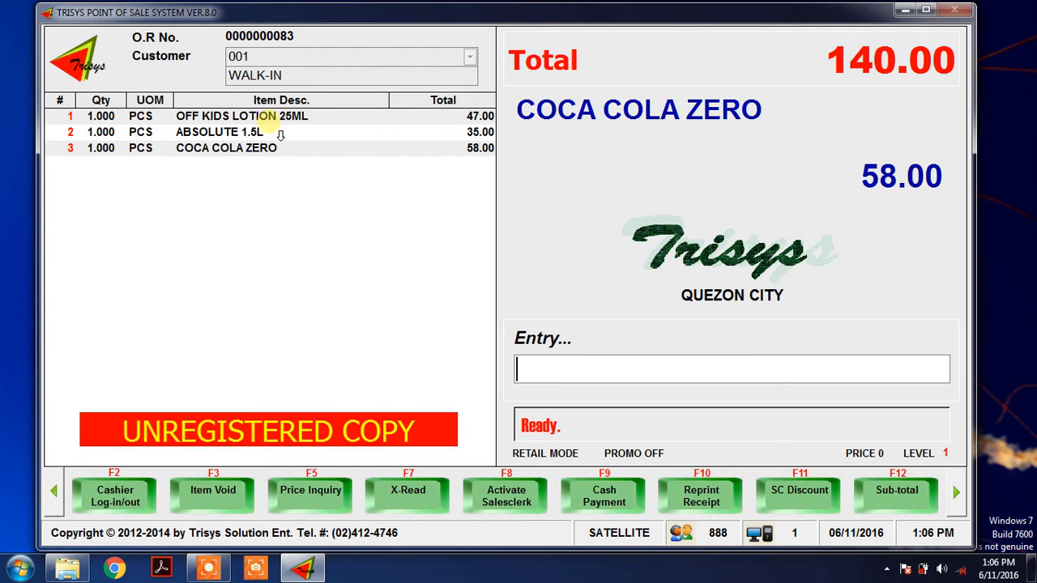
Void item number 1, OFF KIDS LOTION 25ML, from the current sale.
click(227, 502)
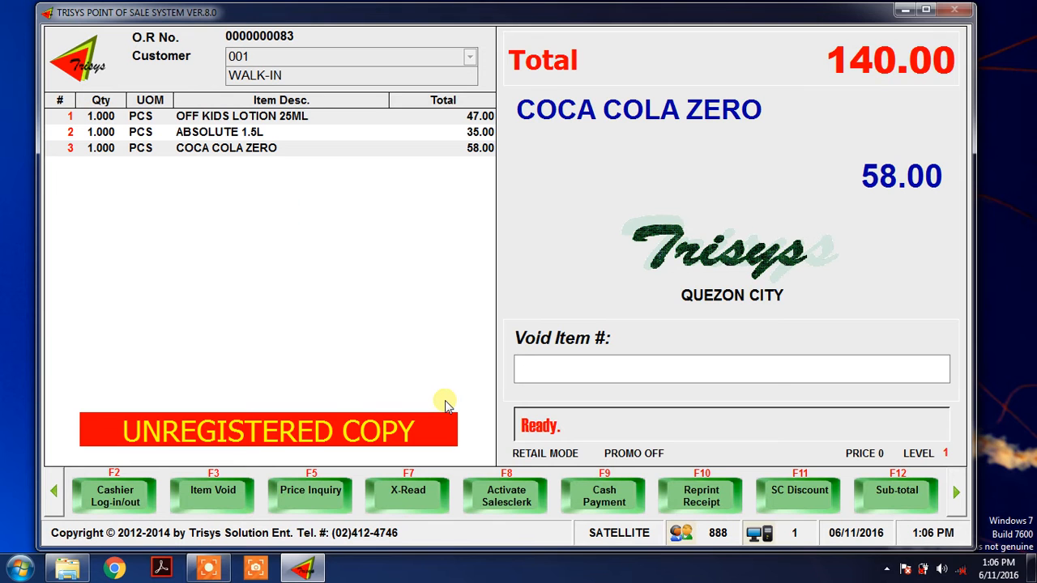
text(1)
key(Return)
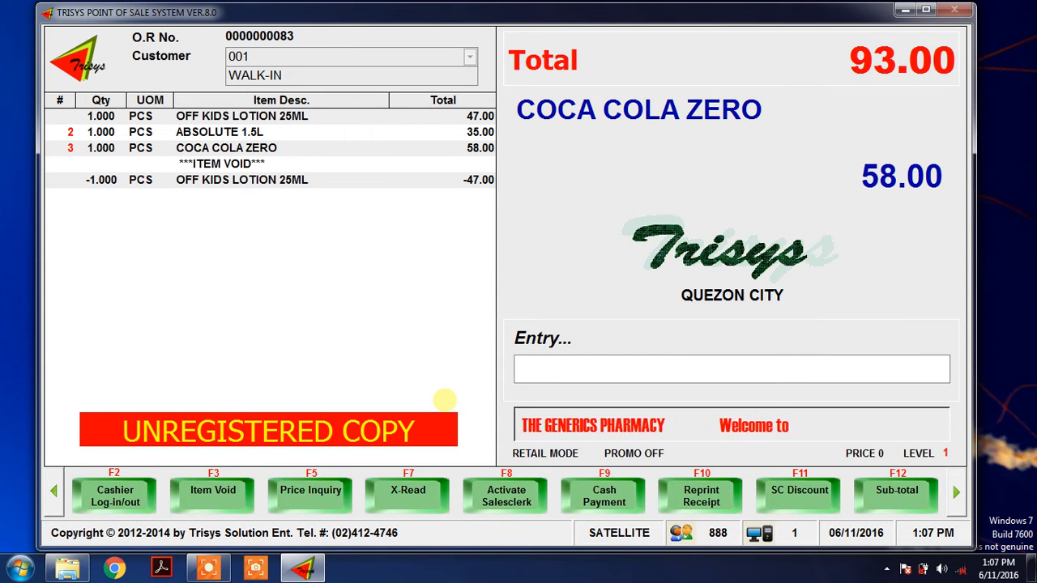
Settle the sale as a cash payment with 100 tendered and proceed to a new transaction.
key(F9)
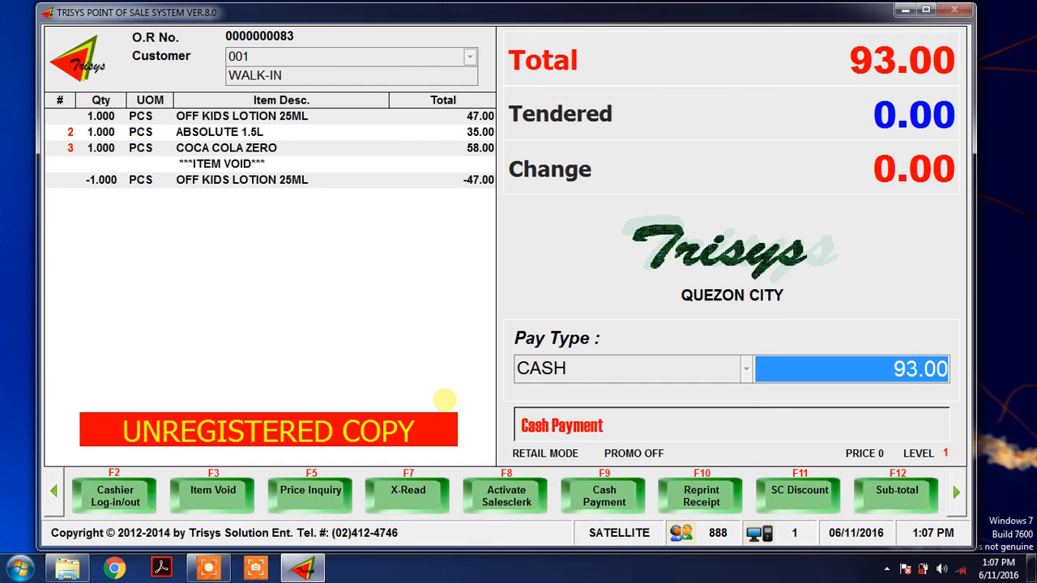
text(100 .)
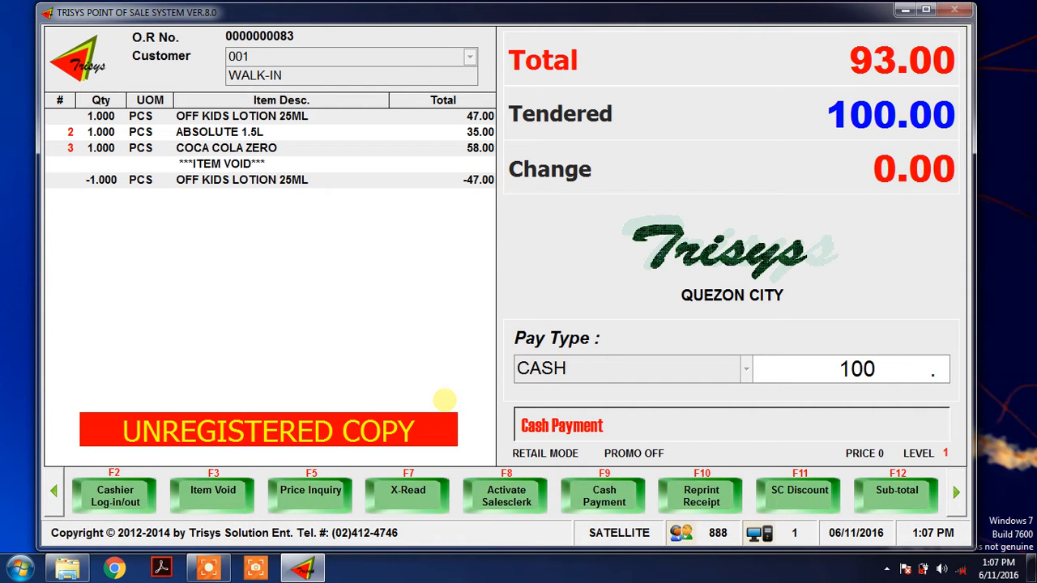
key(Return)
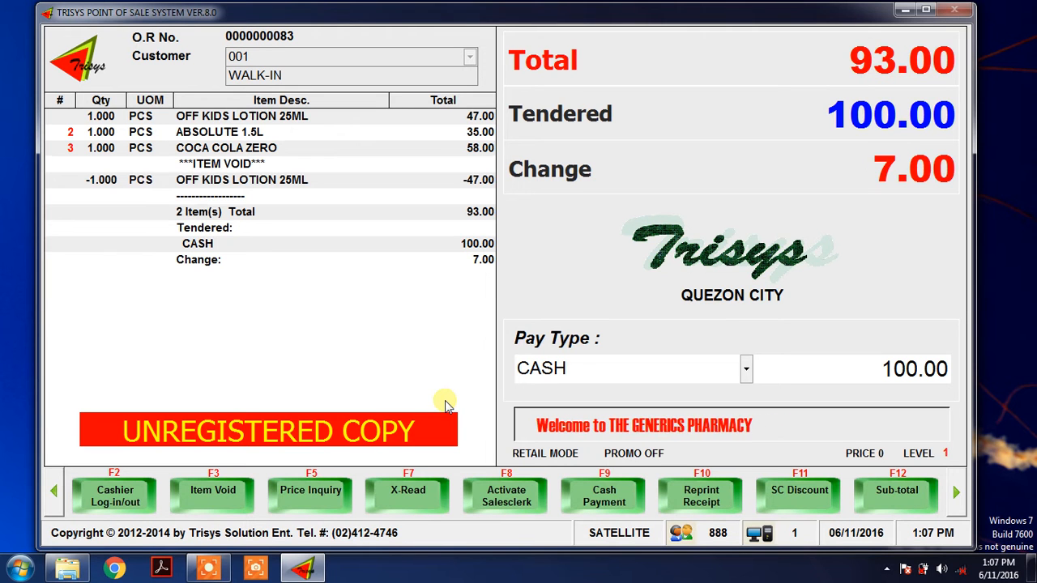
key(Return)
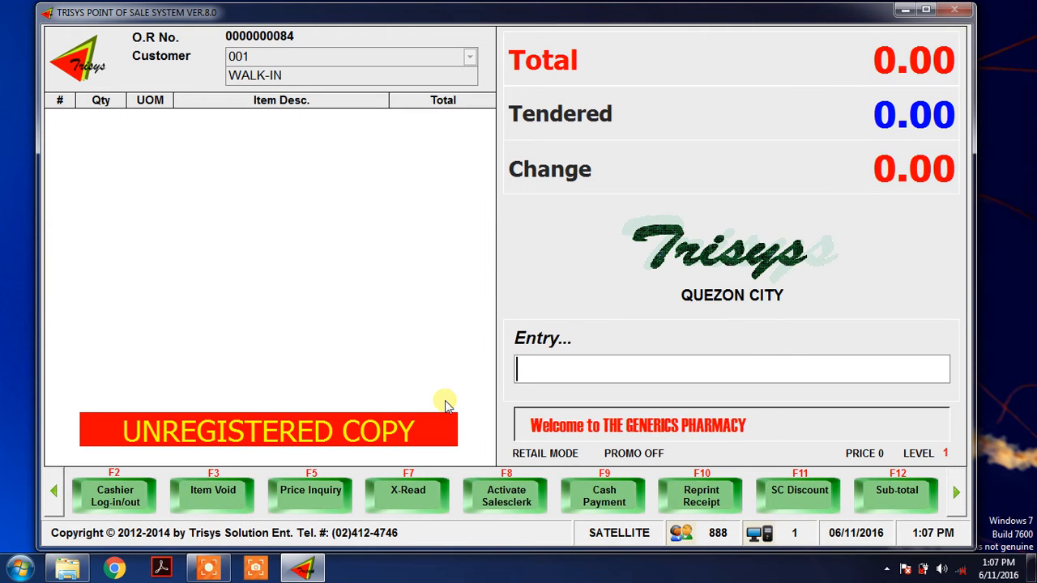
Review the function commands on levels 2 and 3, ending back on level 1.
click(956, 494)
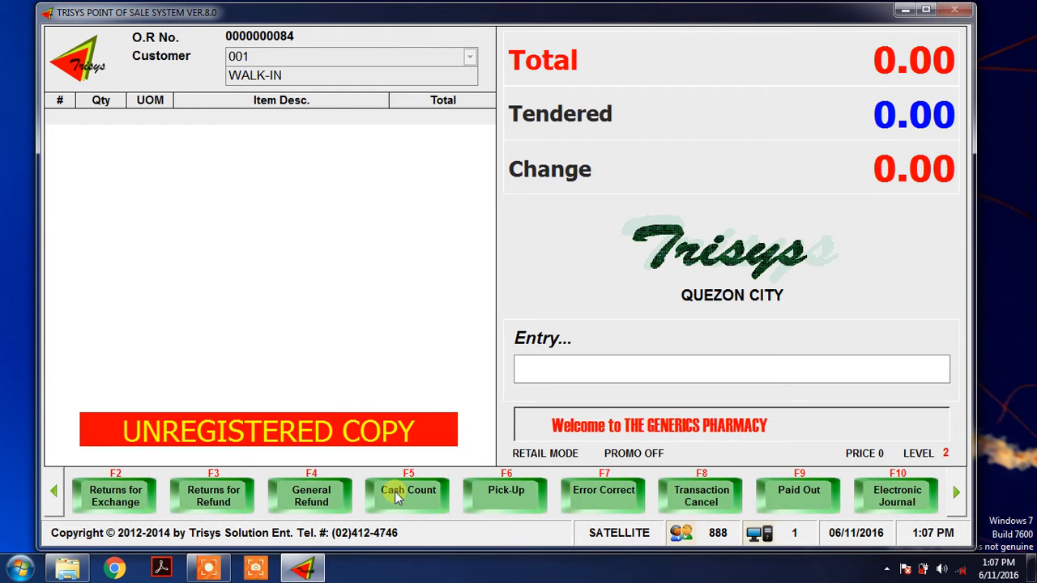
click(956, 492)
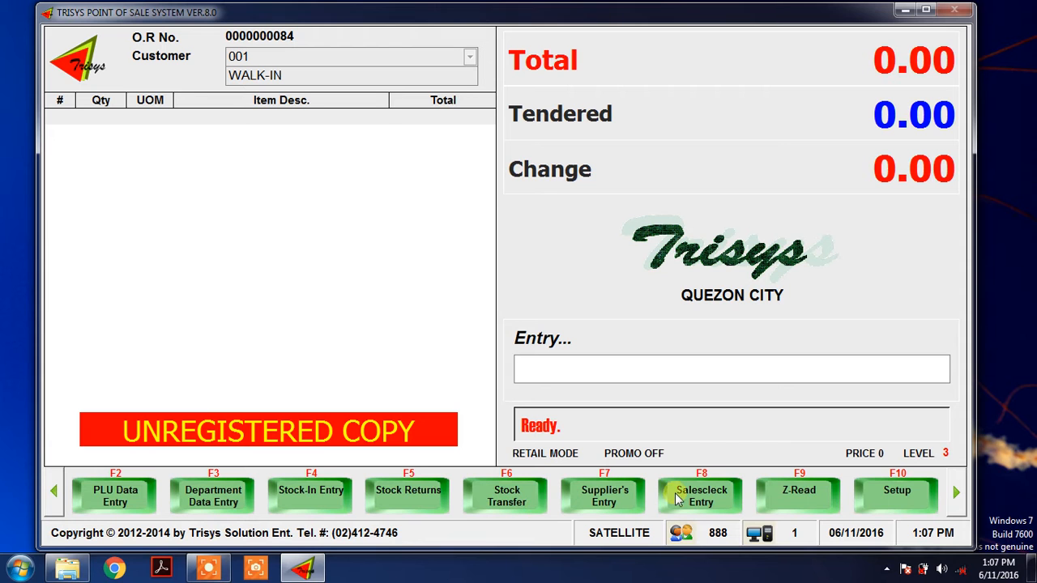
click(958, 491)
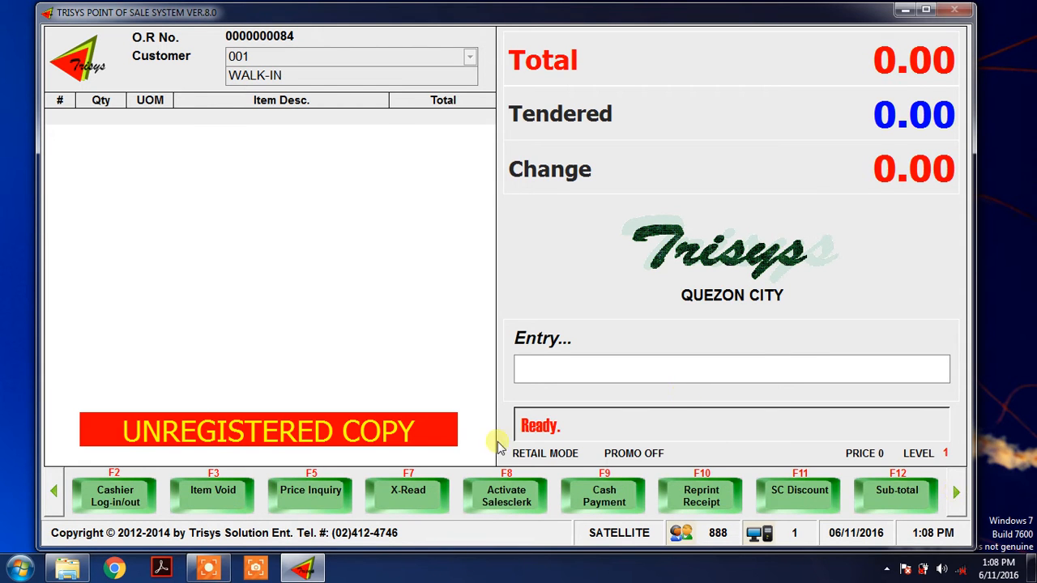
Read the X-Read Terminal Report through to its end and close it without generating a hard copy.
click(409, 493)
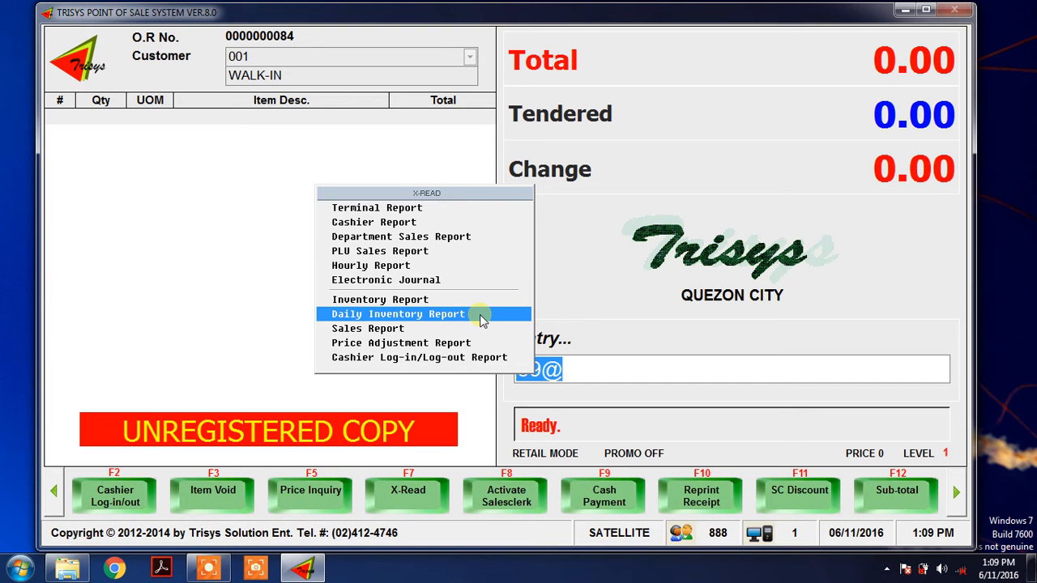
click(400, 208)
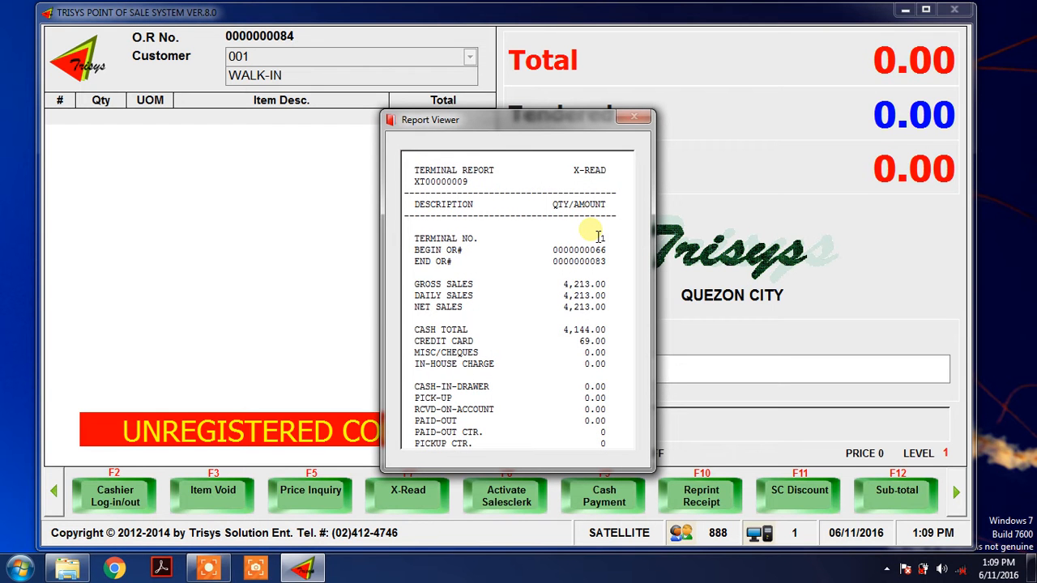
scroll(598, 236, down, 1)
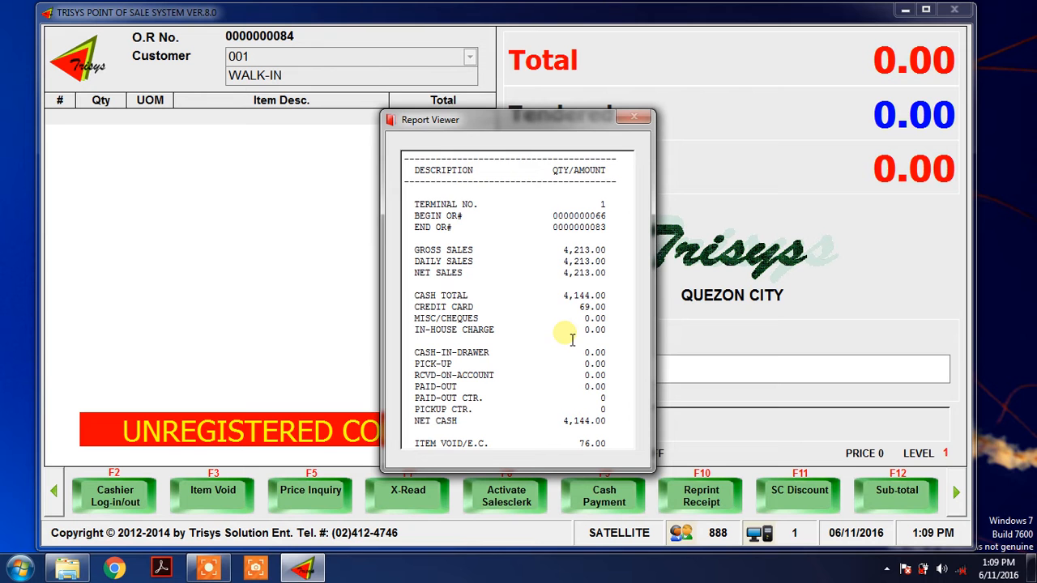
scroll(567, 340, down, 1)
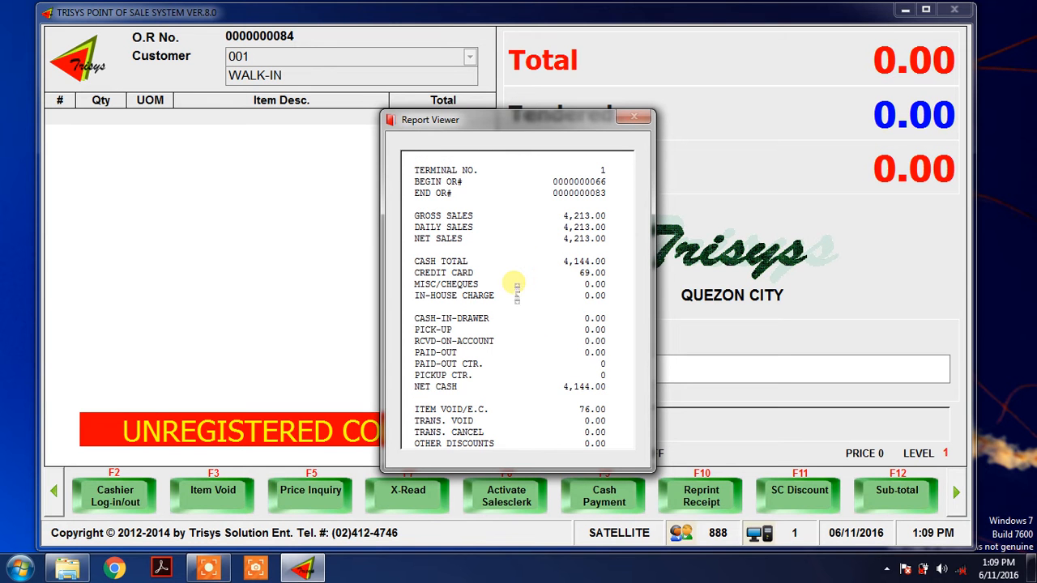
scroll(516, 289, down, 1)
scroll(521, 289, down, 1)
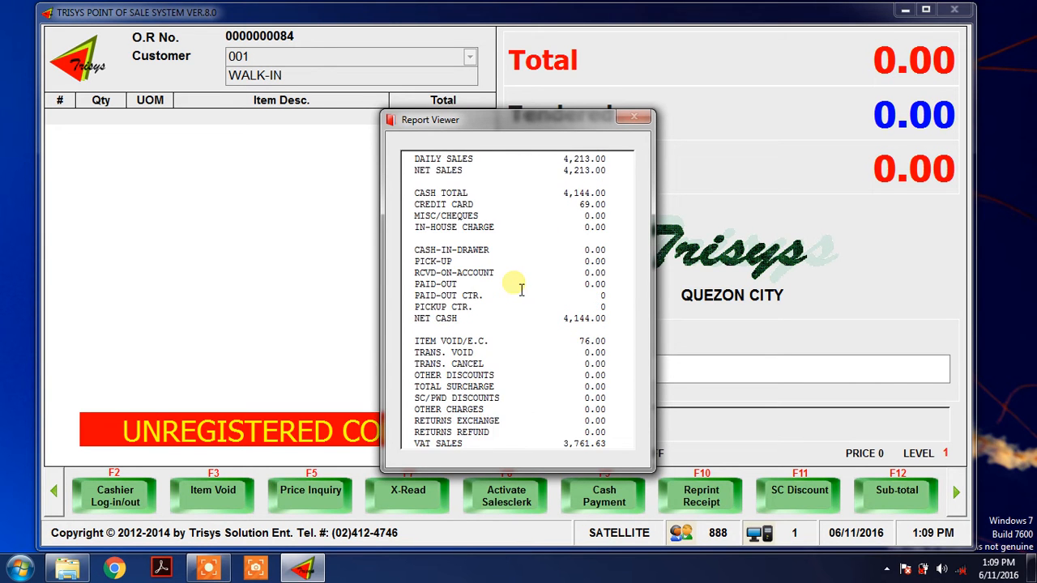
scroll(521, 289, down, 1)
scroll(520, 289, down, 1)
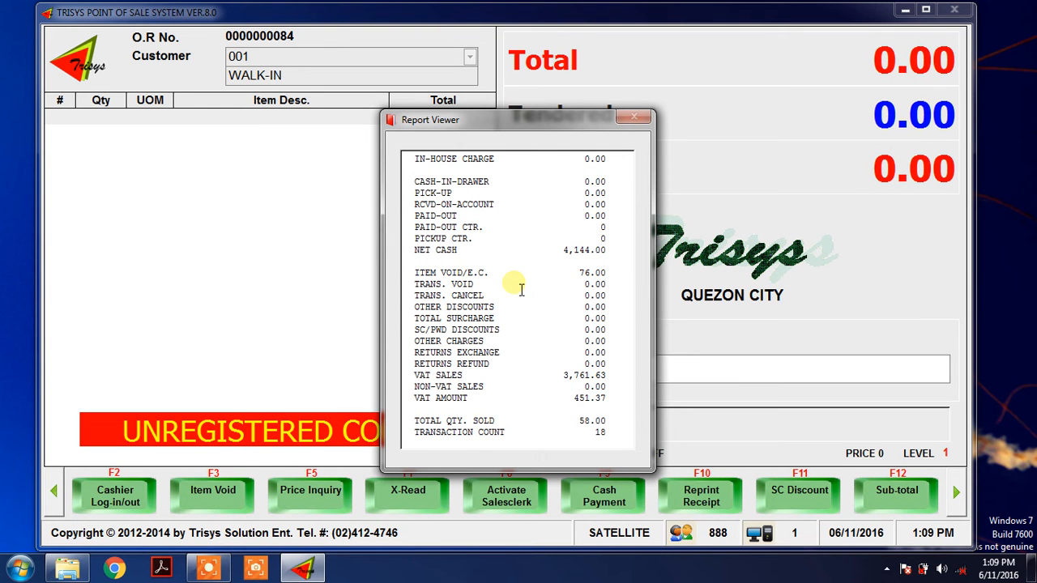
scroll(521, 289, down, 3)
scroll(521, 290, down, 1)
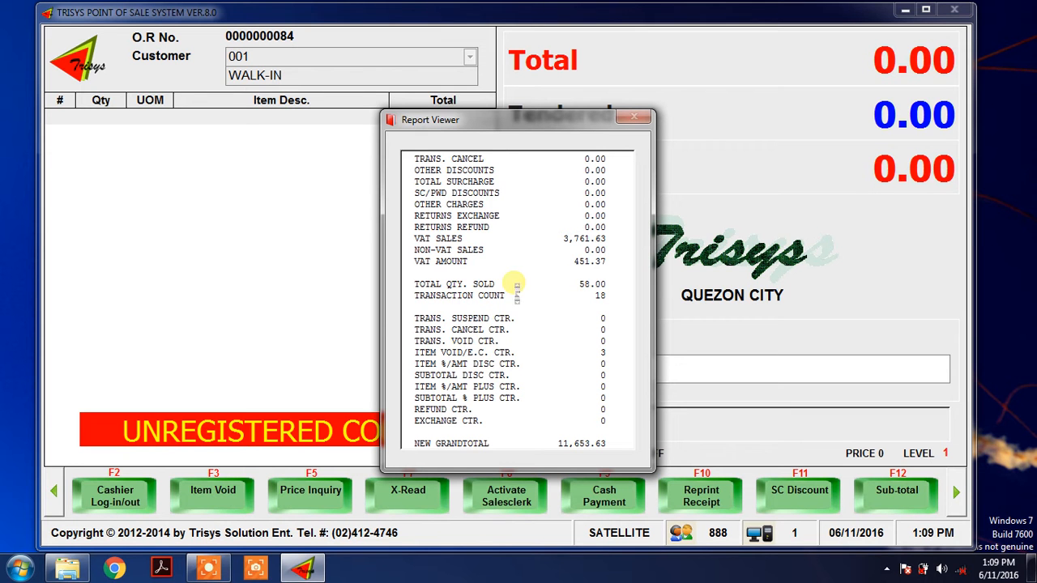
scroll(518, 290, down, 1)
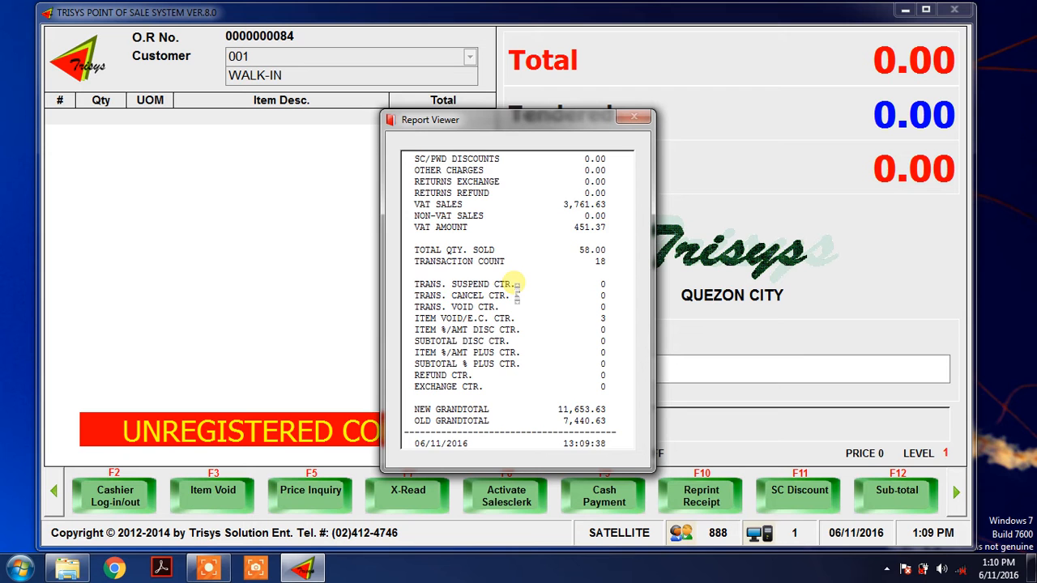
scroll(518, 289, down, 2)
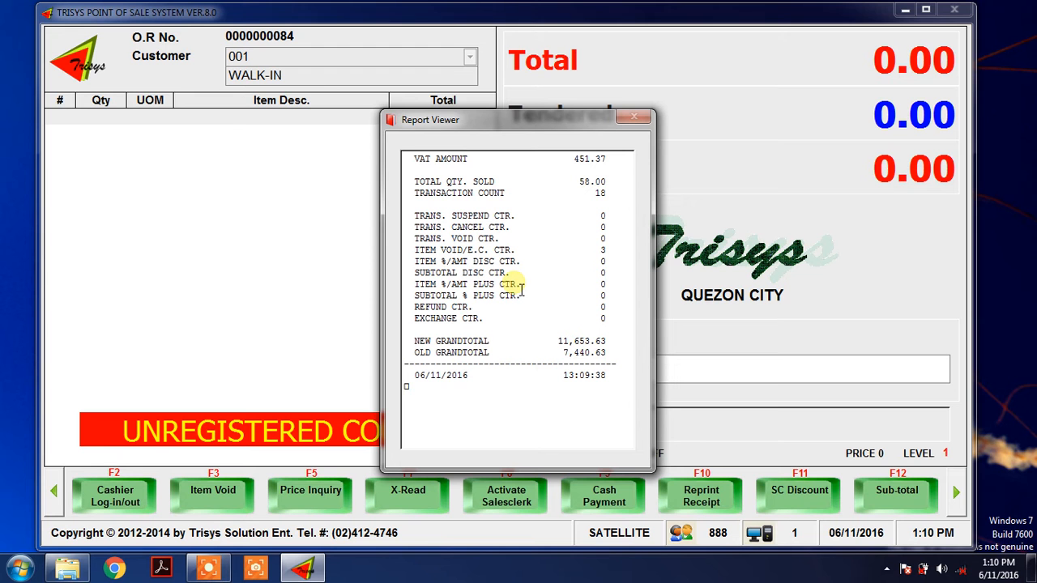
key(Escape)
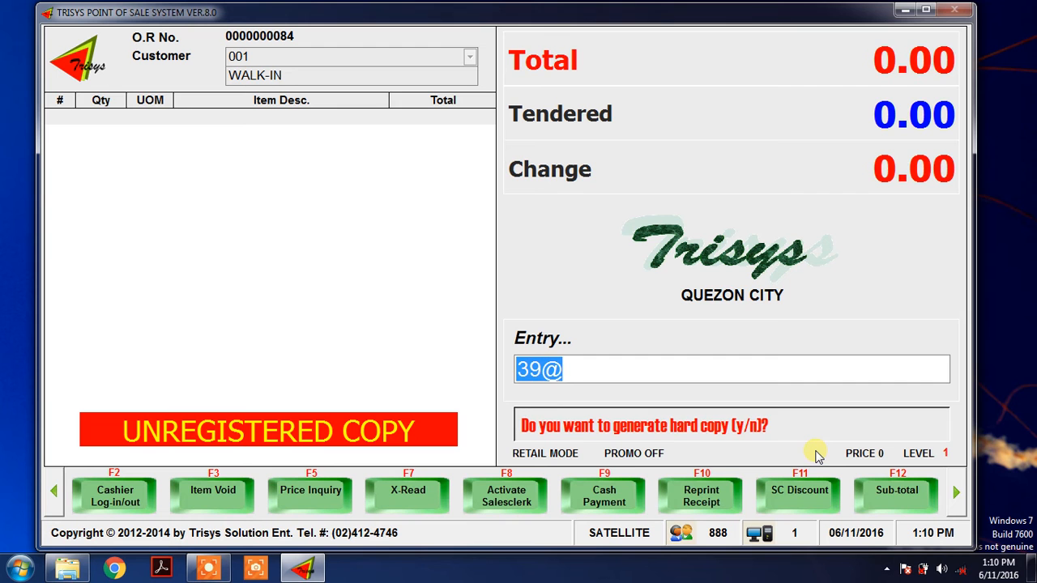
key(n)
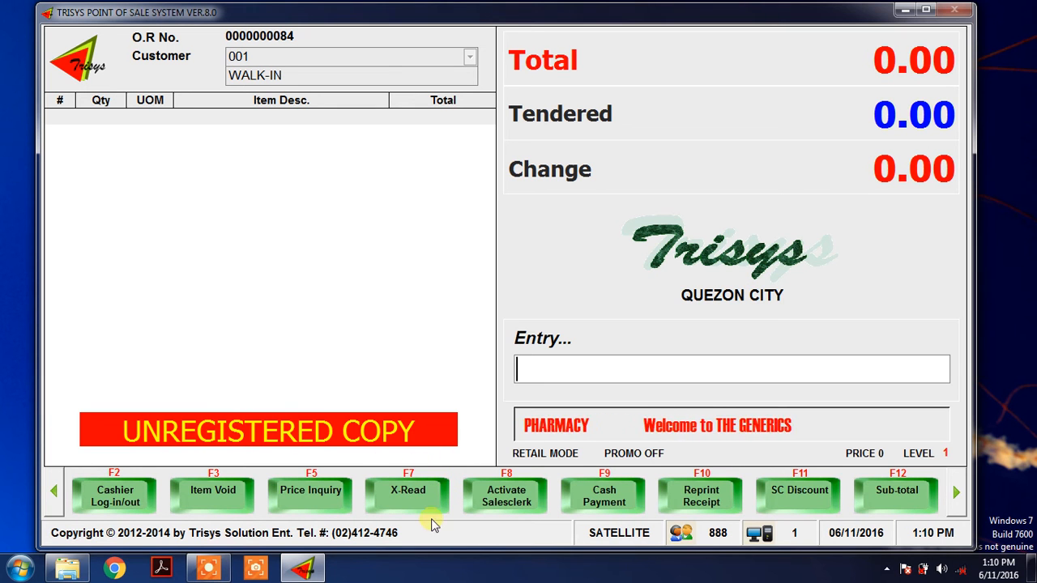
Run the level 3 Z-Read Terminal Report for the date range 06/01/2016 to 06/11/2016.
click(957, 492)
click(957, 492)
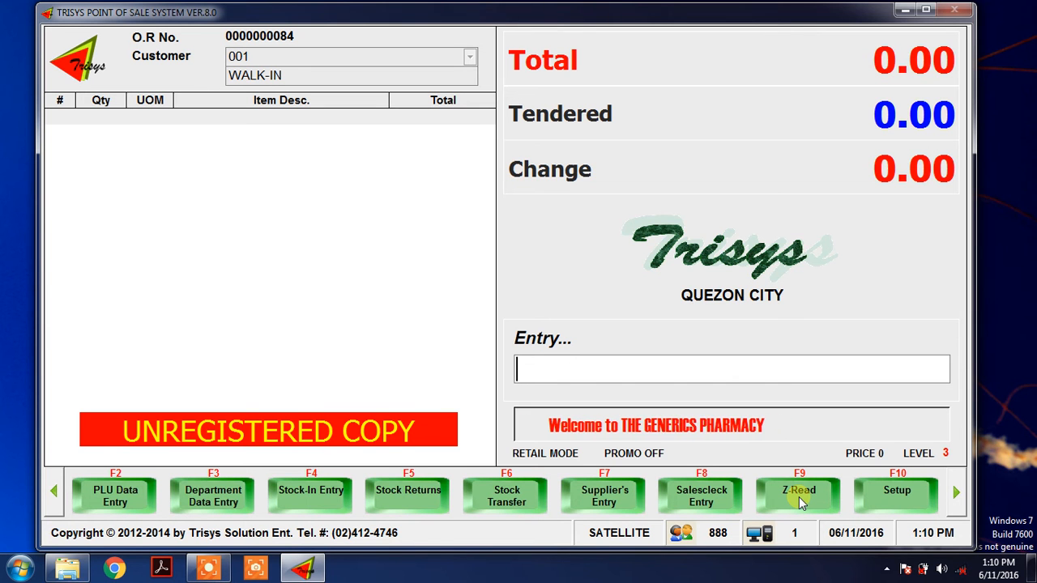
click(799, 497)
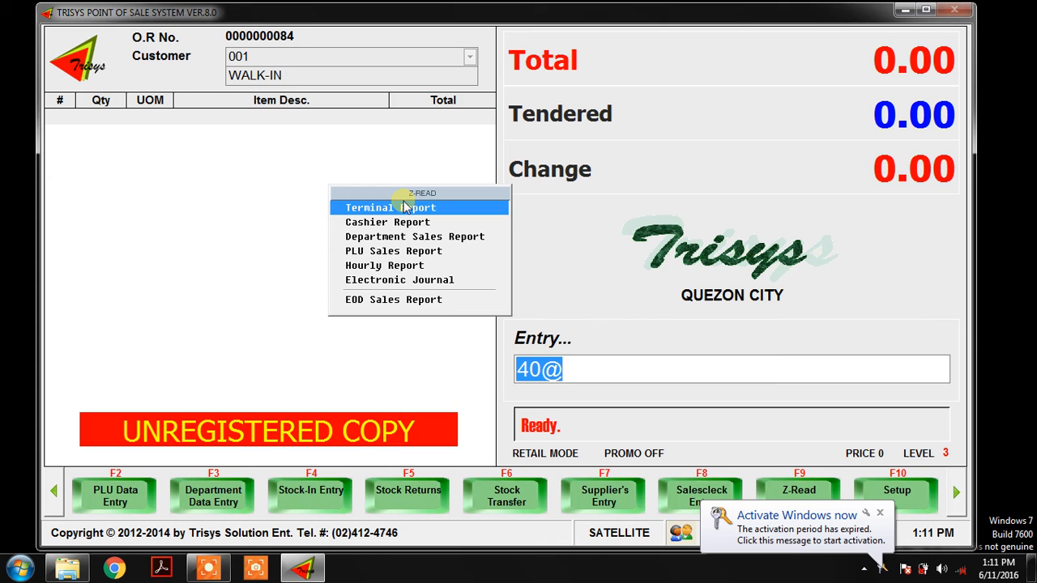
click(407, 208)
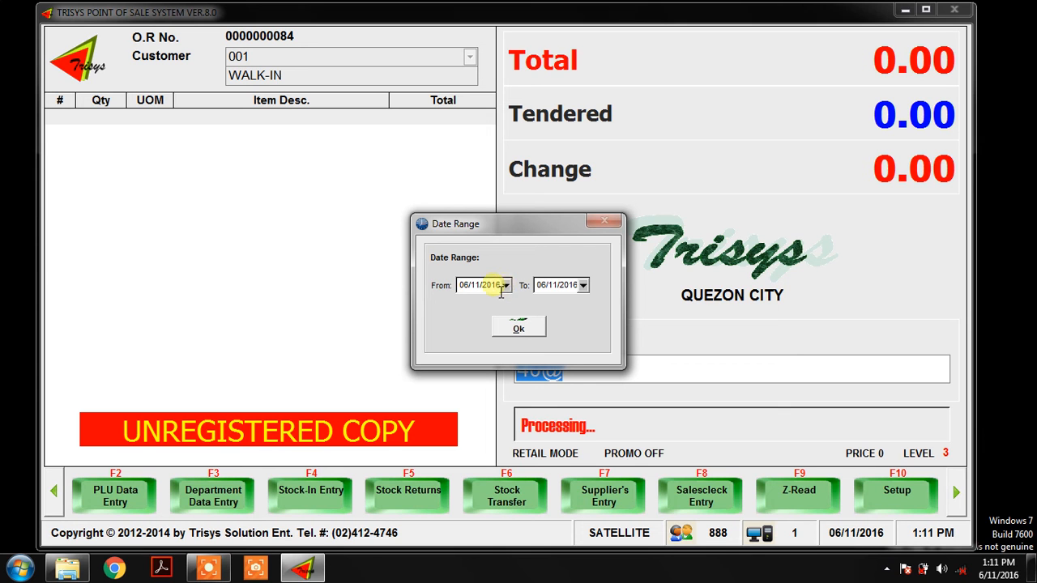
click(583, 284)
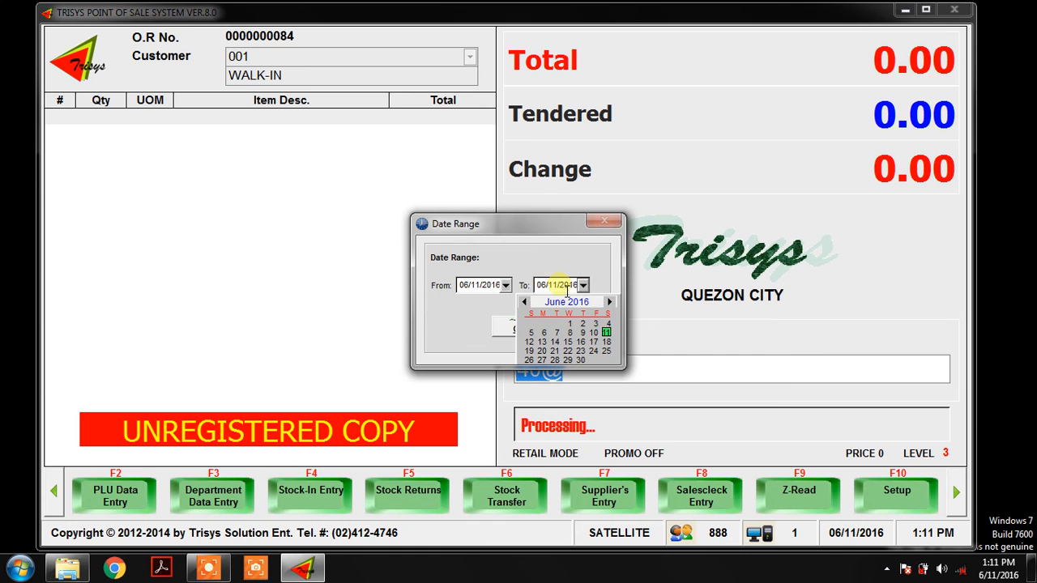
click(506, 285)
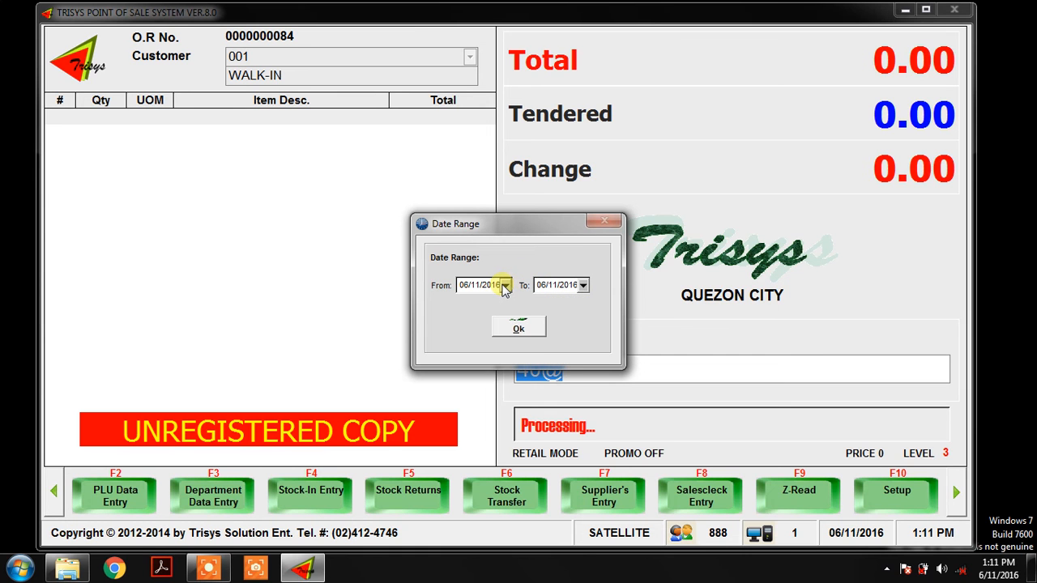
click(505, 285)
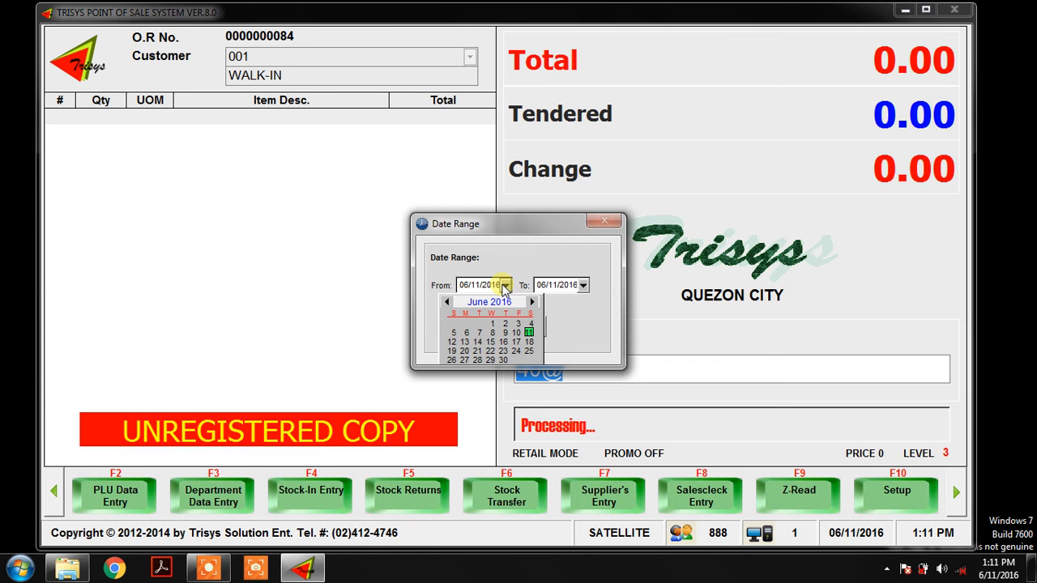
click(492, 324)
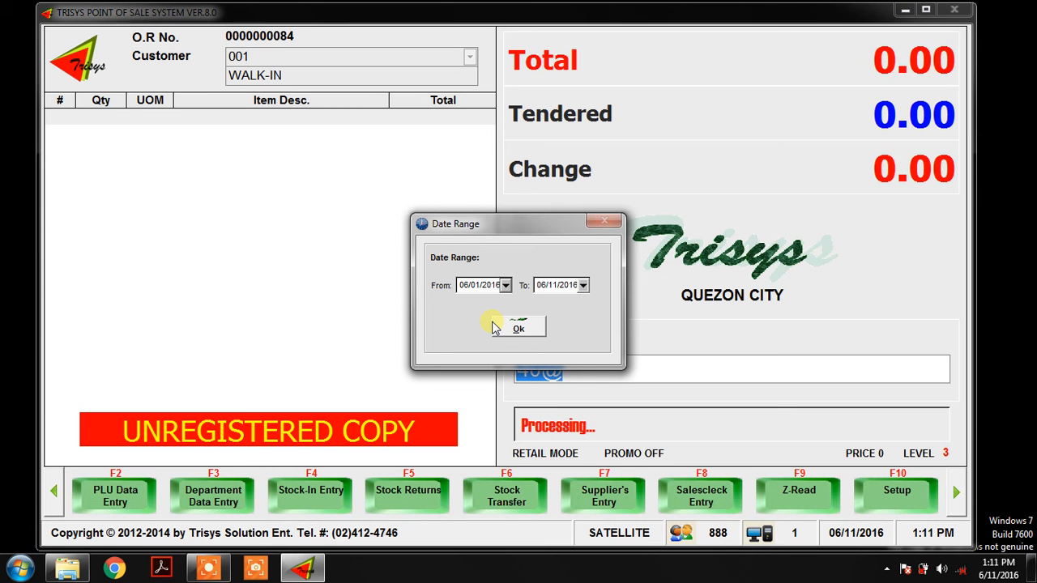
click(511, 328)
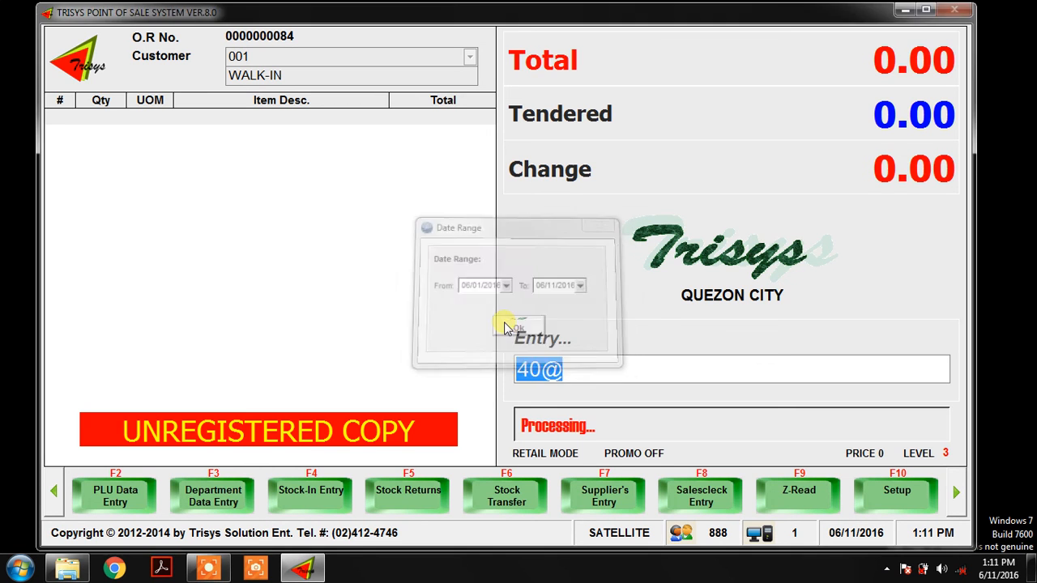